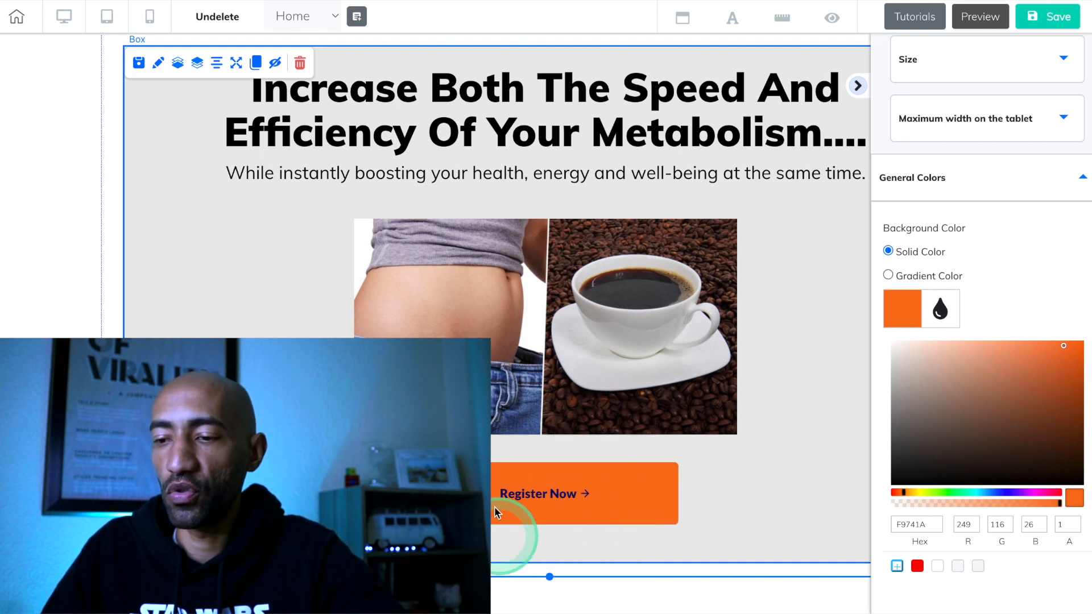
pyautogui.click(1075, 178)
pyautogui.click(1018, 355)
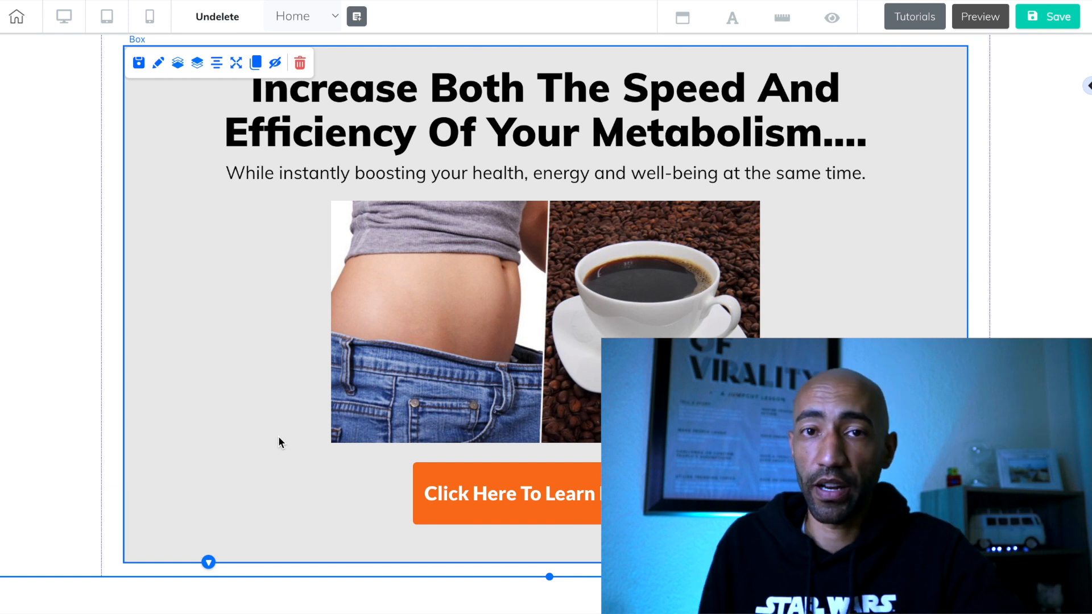
pyautogui.click(542, 492)
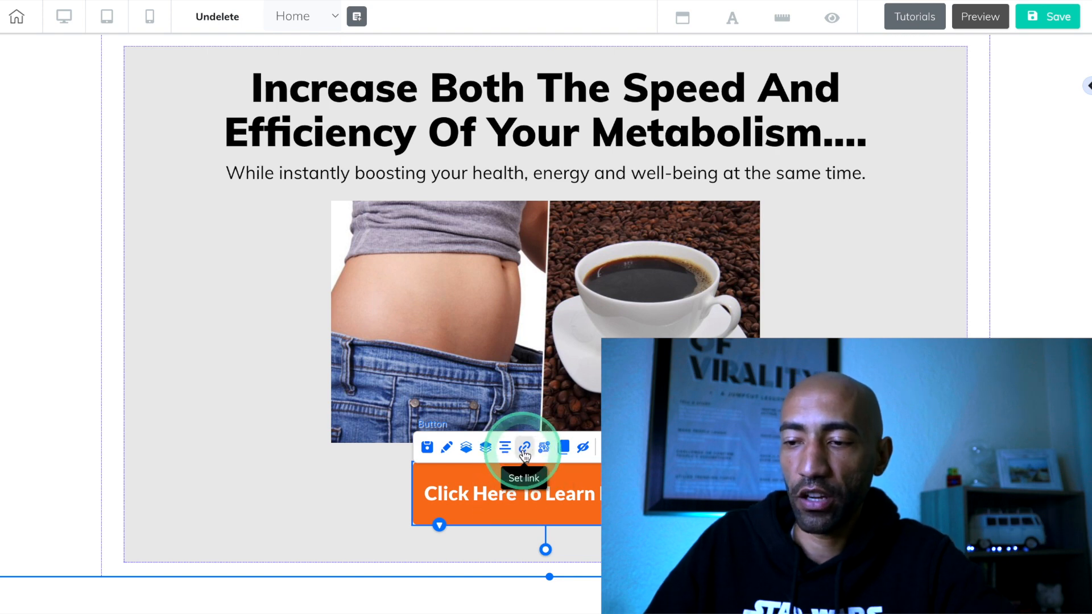
pyautogui.click(523, 453)
pyautogui.click(211, 61)
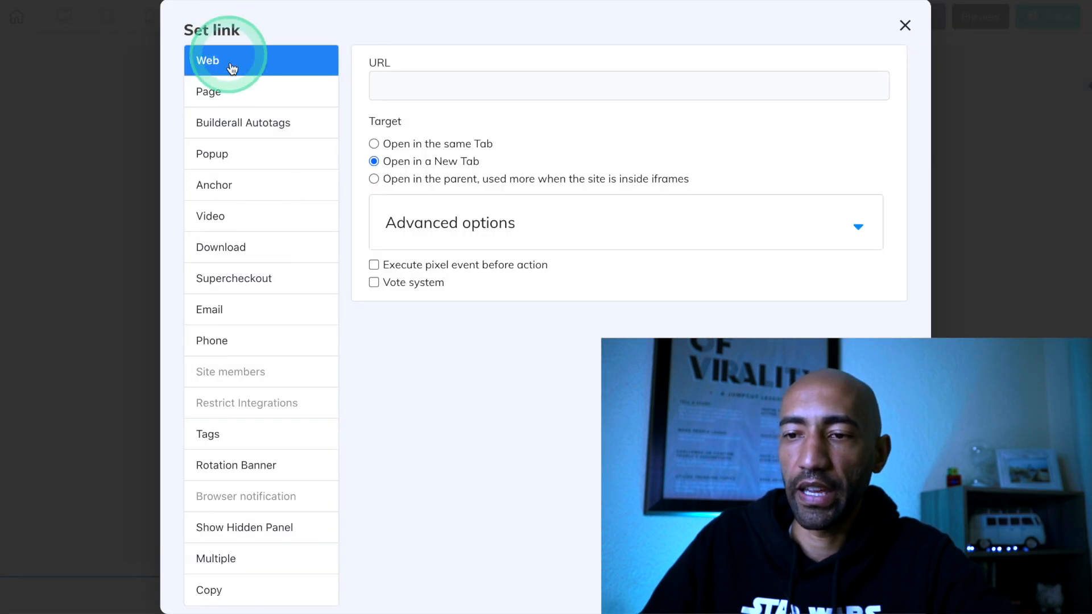
pyautogui.click(449, 323)
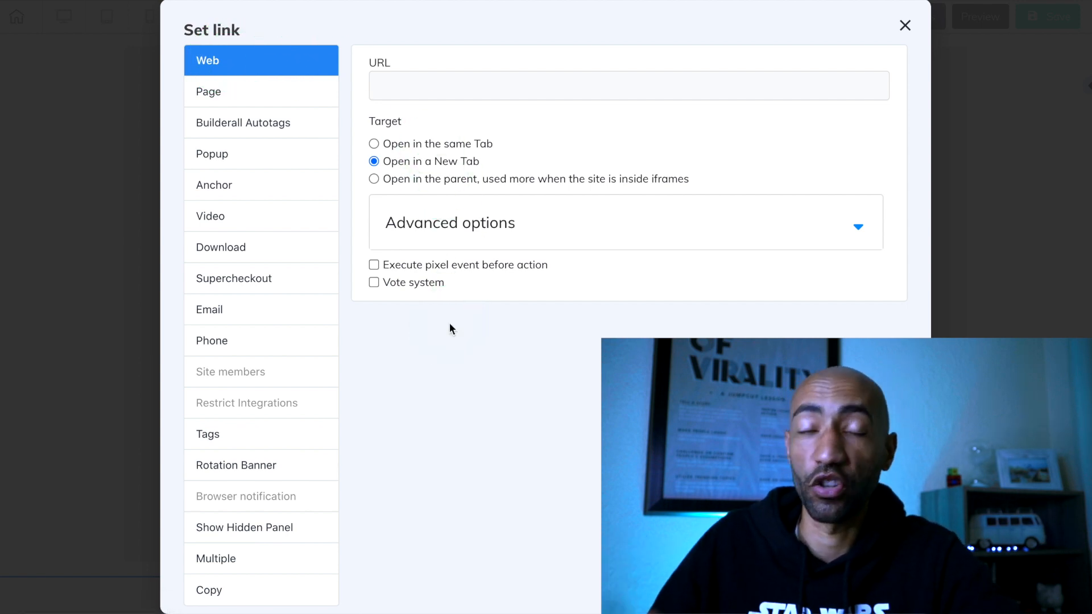
pyautogui.write('https://dccf3n5kqjakhj28qhc-6cto1o.hop.clickbank.net')
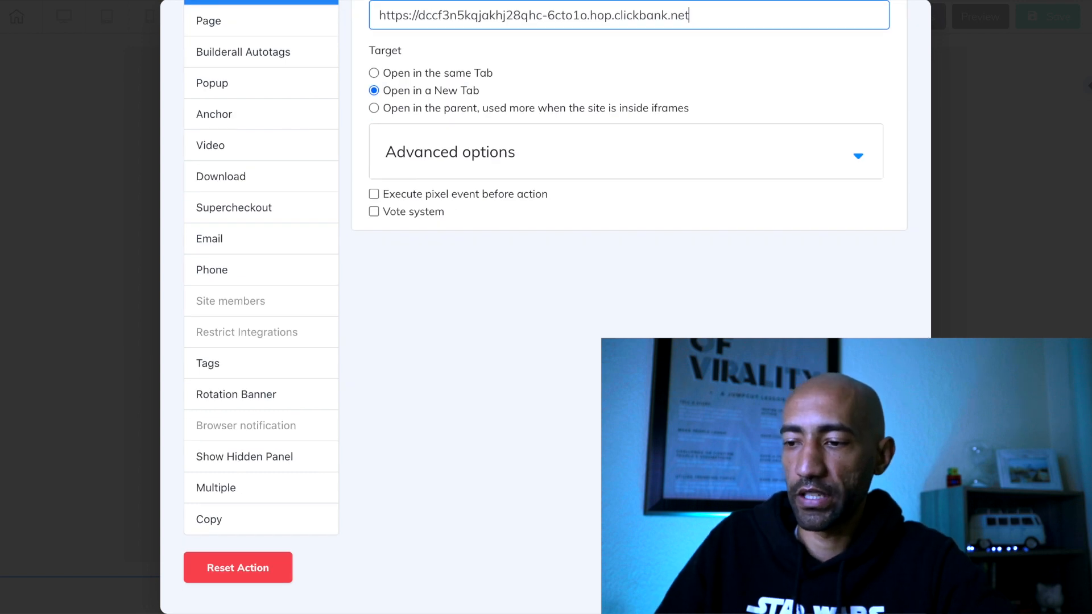
pyautogui.click(870, 568)
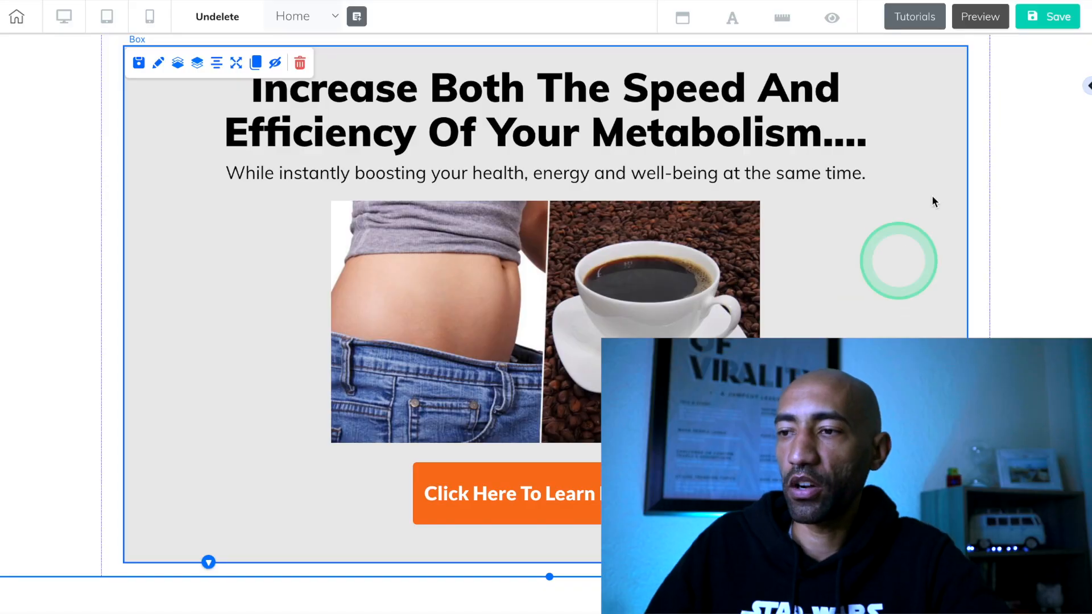
# Save the page without publishing it and return to the site's page overview
pyautogui.click(1048, 16)
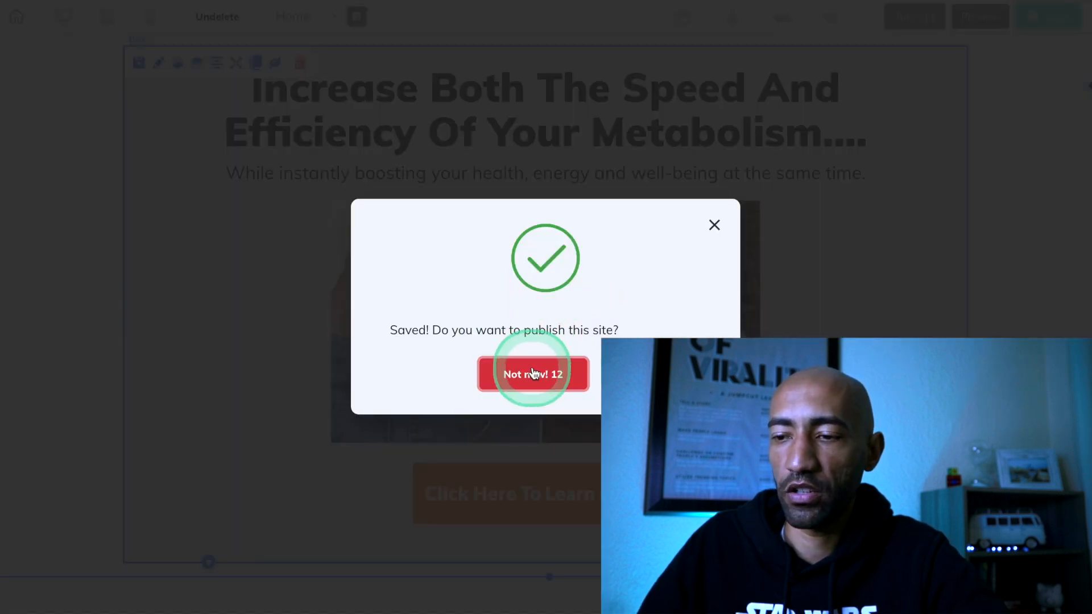
pyautogui.click(532, 373)
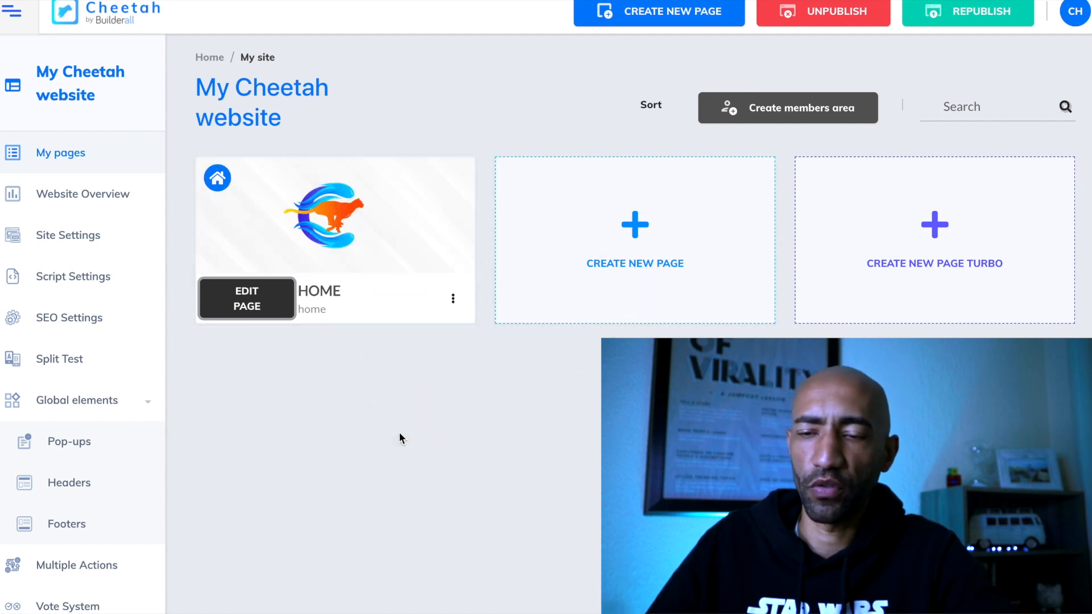
pyautogui.scroll(-1, 340, 397)
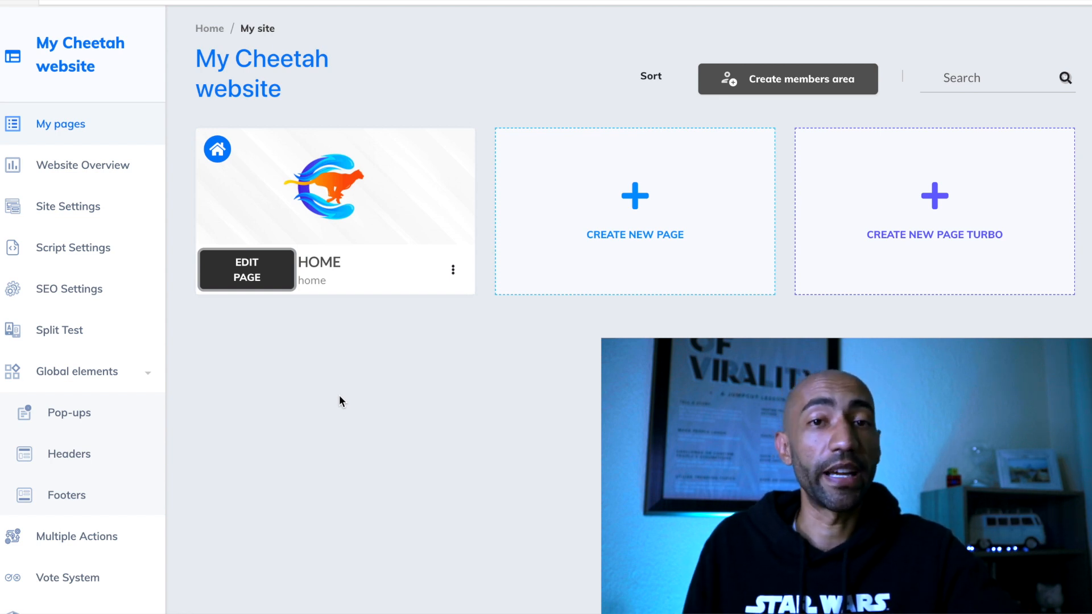
pyautogui.scroll(1, 339, 400)
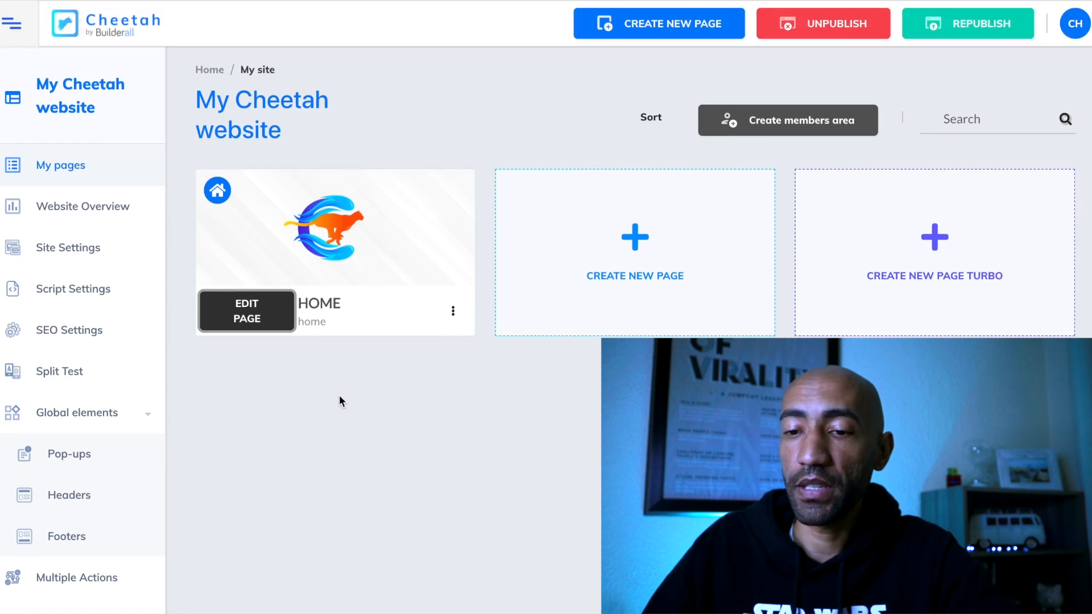
# Create a global pop-up named "Java burn Popup" and open it for editing
pyautogui.scroll(-2, 339, 400)
pyautogui.click(77, 341)
pyautogui.click(68, 381)
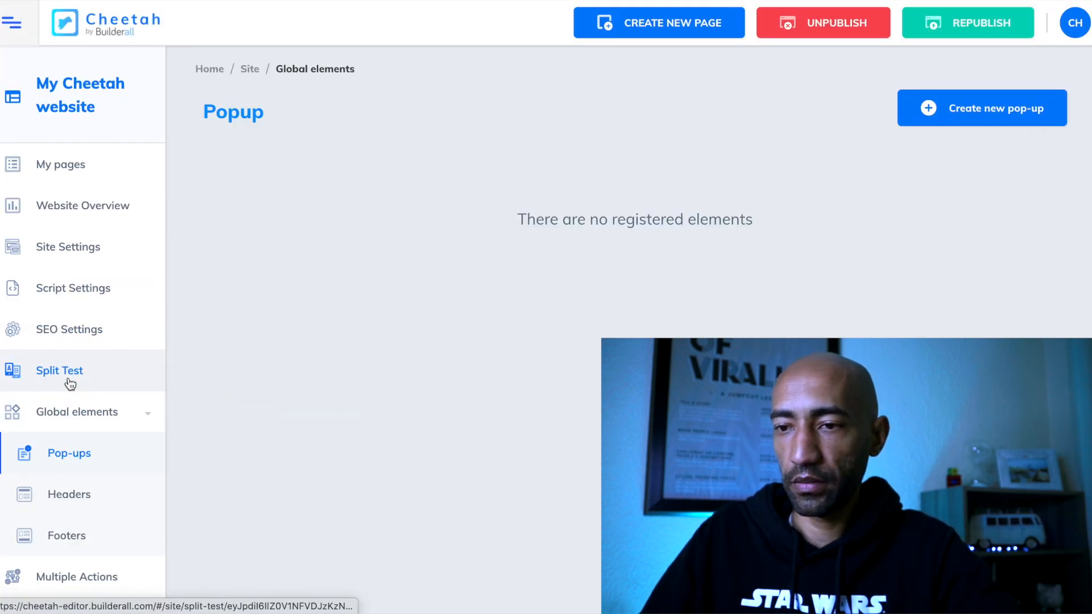
pyautogui.click(1007, 108)
pyautogui.click(311, 201)
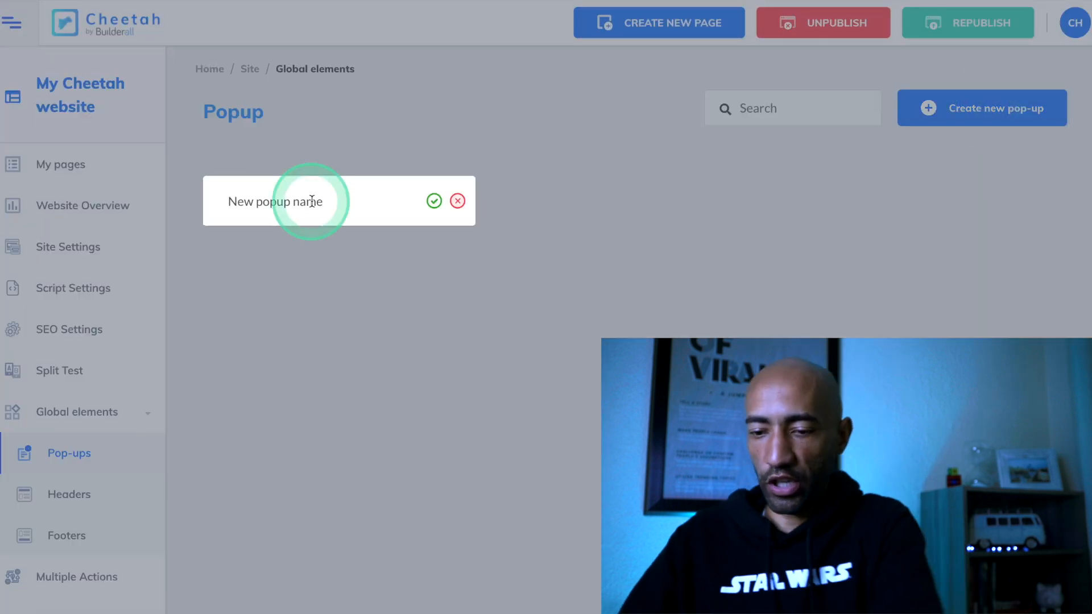
pyautogui.write('Java burn Popup')
pyautogui.press('Return')
pyautogui.click(406, 200)
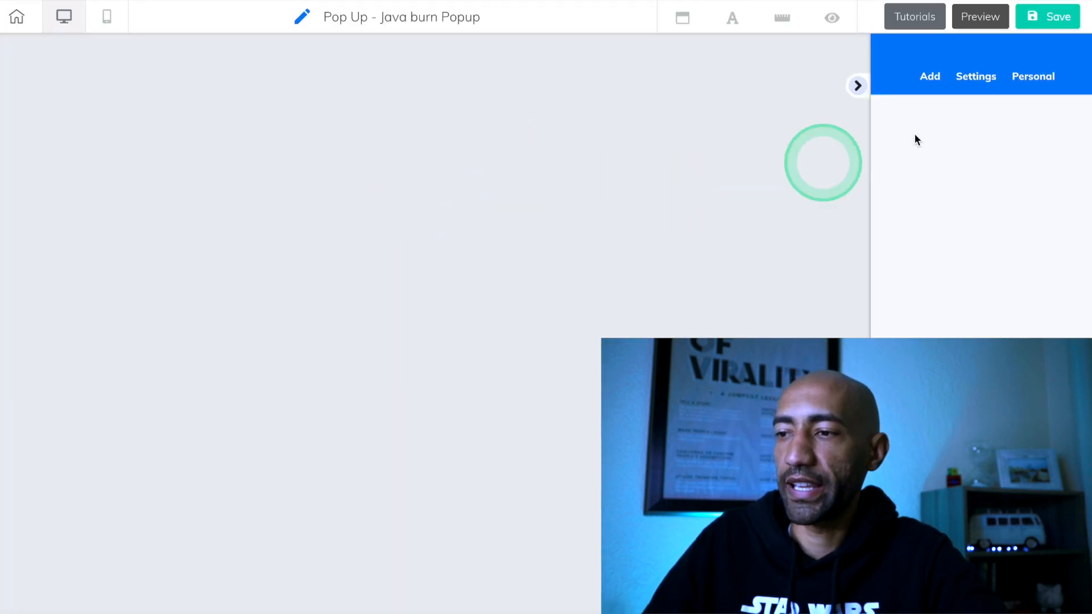
# Add a blank panel to the pop-up
pyautogui.click(928, 85)
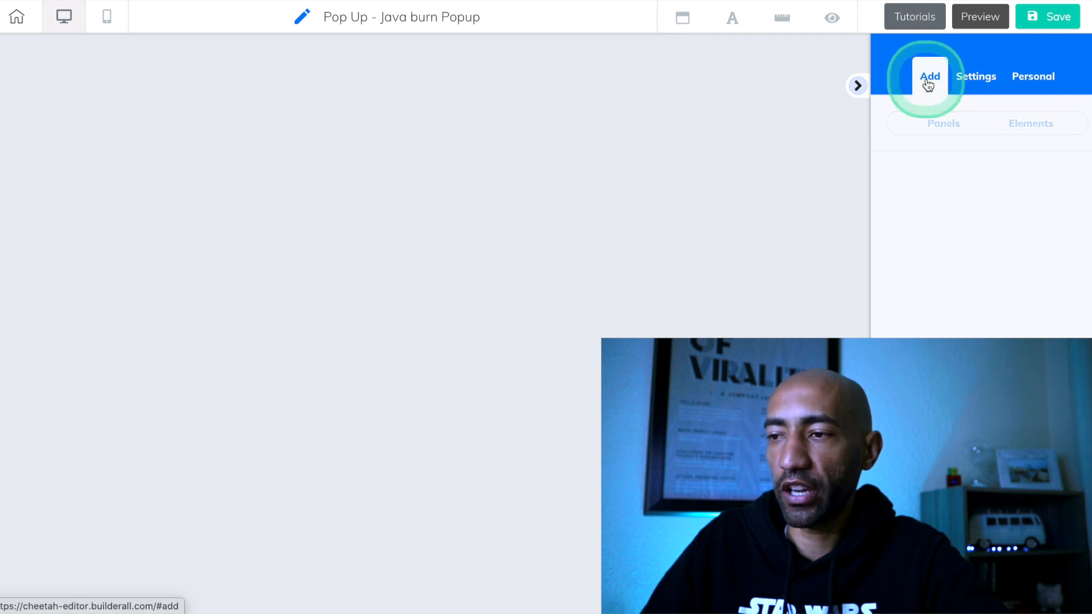
pyautogui.click(938, 123)
pyautogui.click(917, 236)
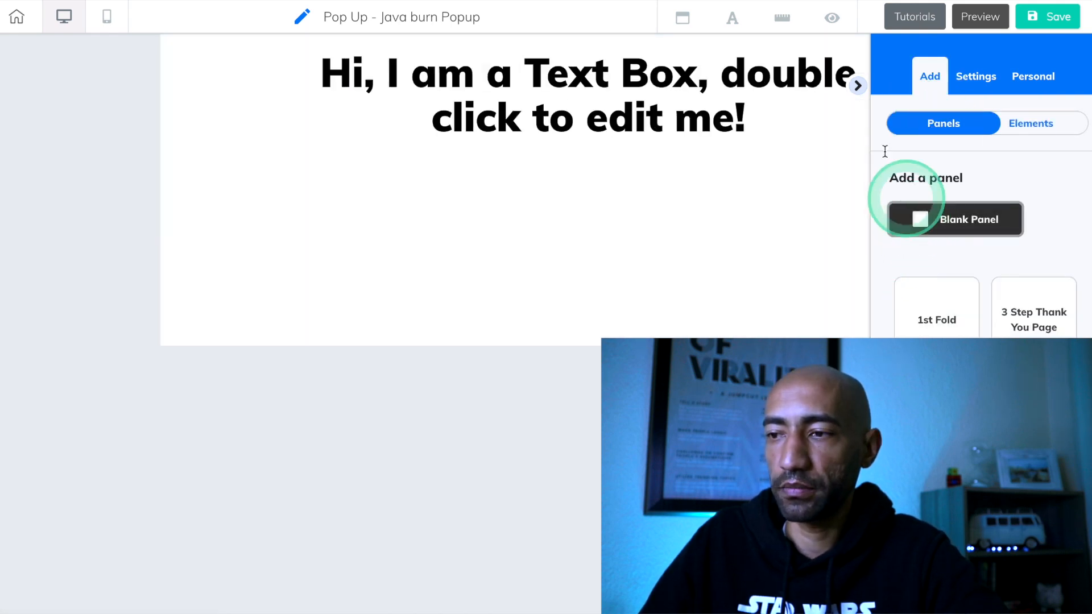
# Replace the placeholder heading with "Almost there! Enter your name and email address to learn more..." at size 38
pyautogui.doubleClick(617, 129)
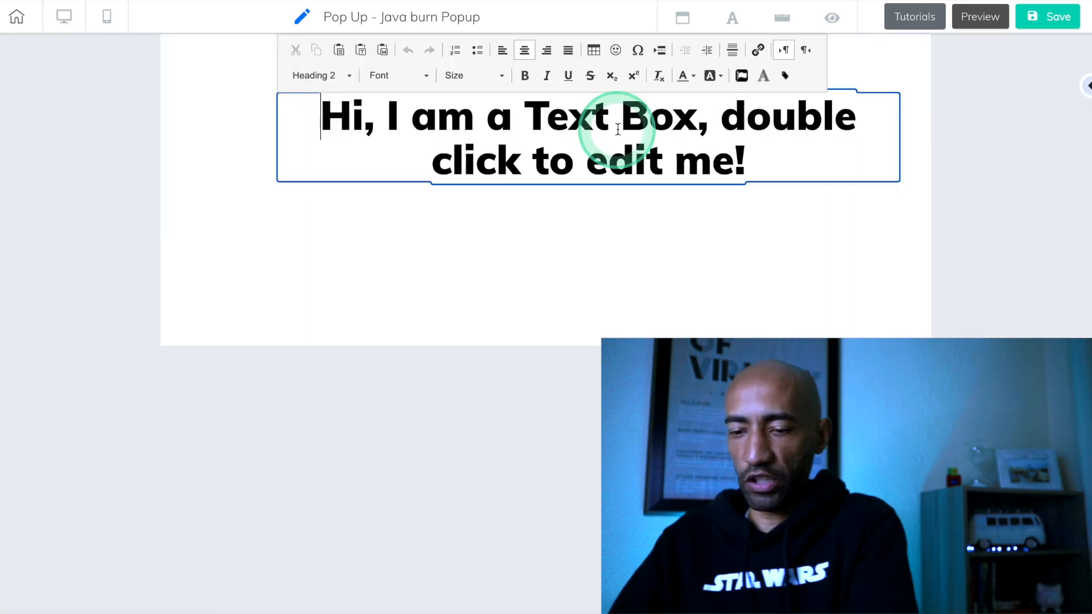
pyautogui.hotkey('ctrl', 'a')
pyautogui.write('Almost there! Enter you name and email address to learn more...')
pyautogui.click(458, 223)
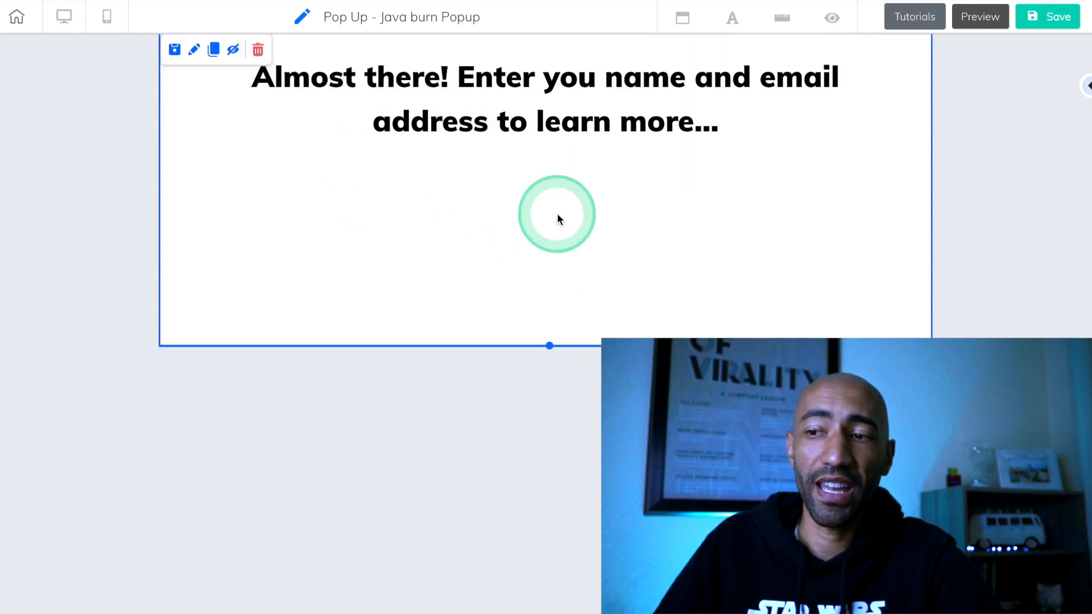
pyautogui.click(584, 74)
pyautogui.click(587, 78)
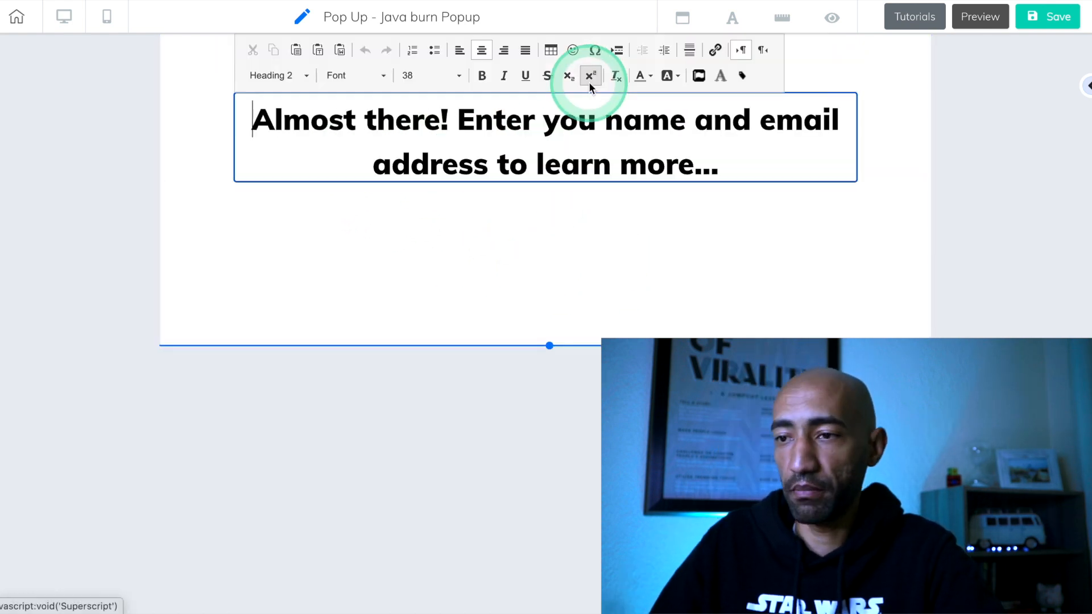
pyautogui.click(610, 238)
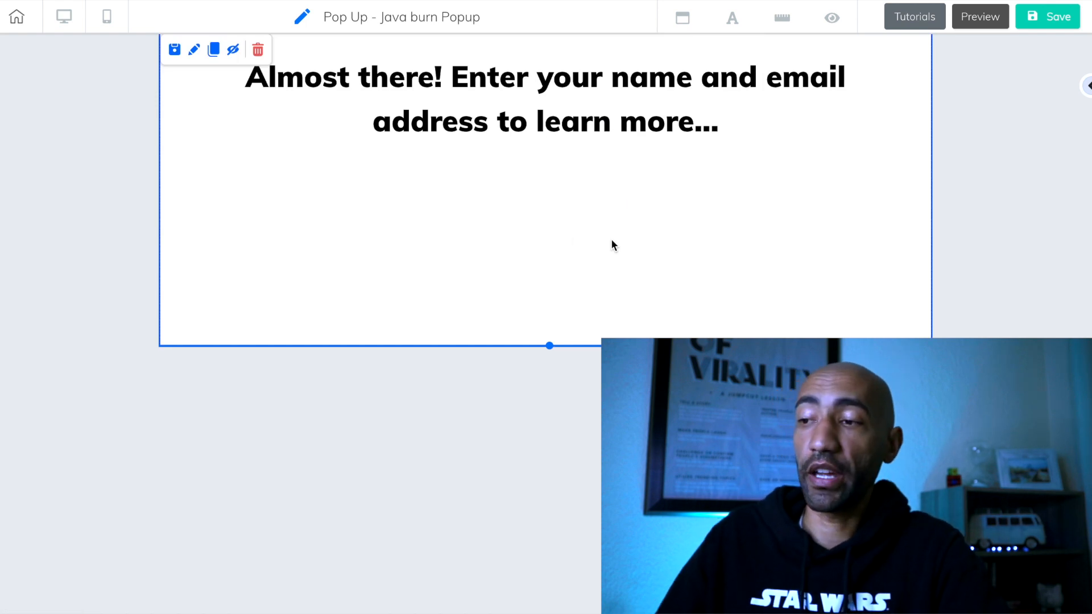
pyautogui.click(1086, 85)
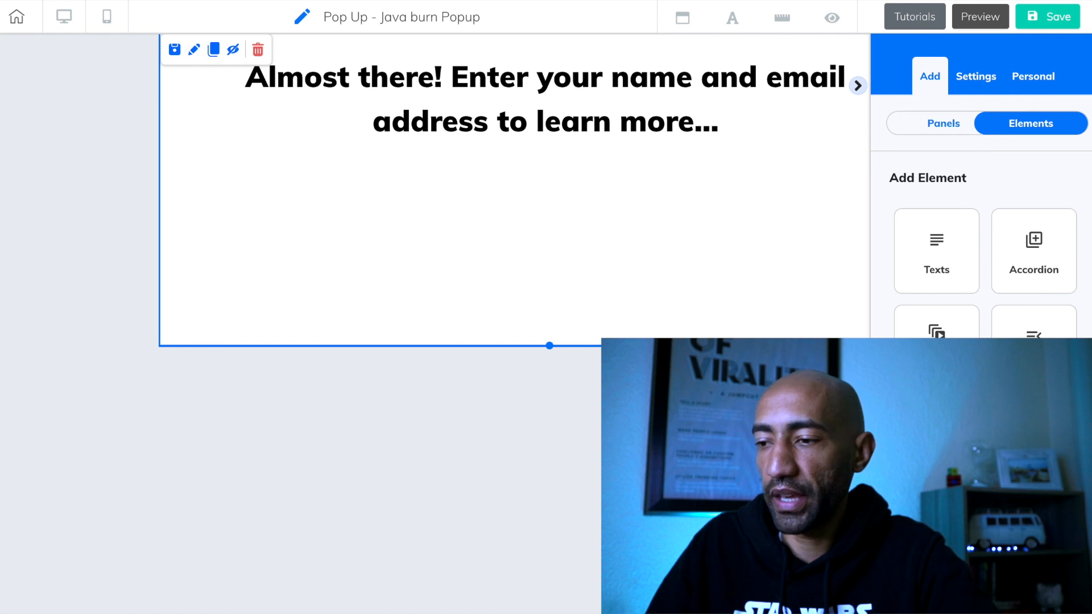
pyautogui.scroll(-10, 981, 352)
pyautogui.click(932, 347)
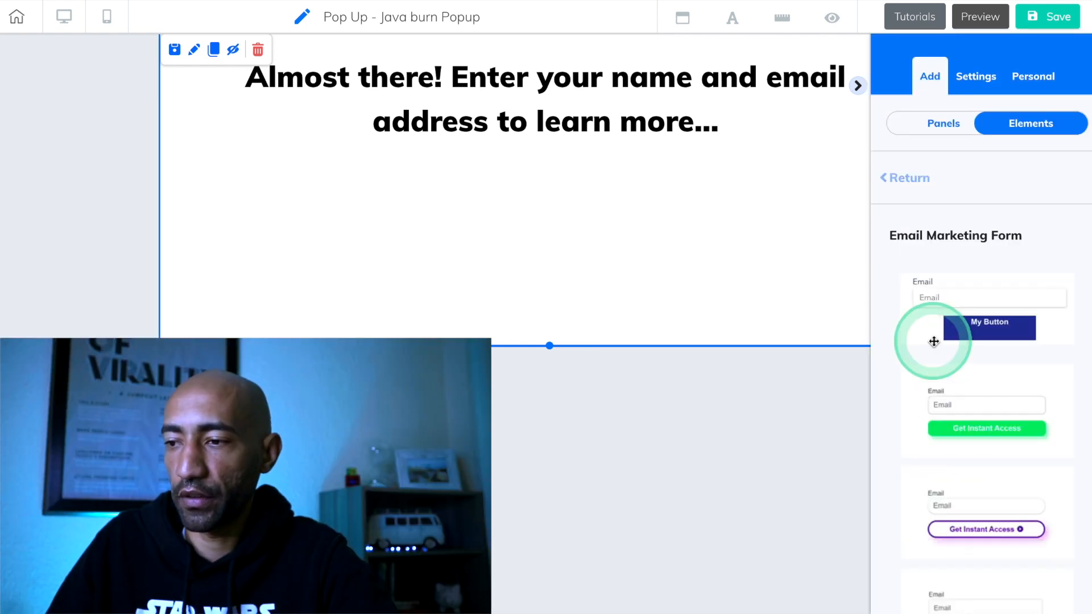
pyautogui.moveTo(973, 414); pyautogui.dragTo(535, 250)
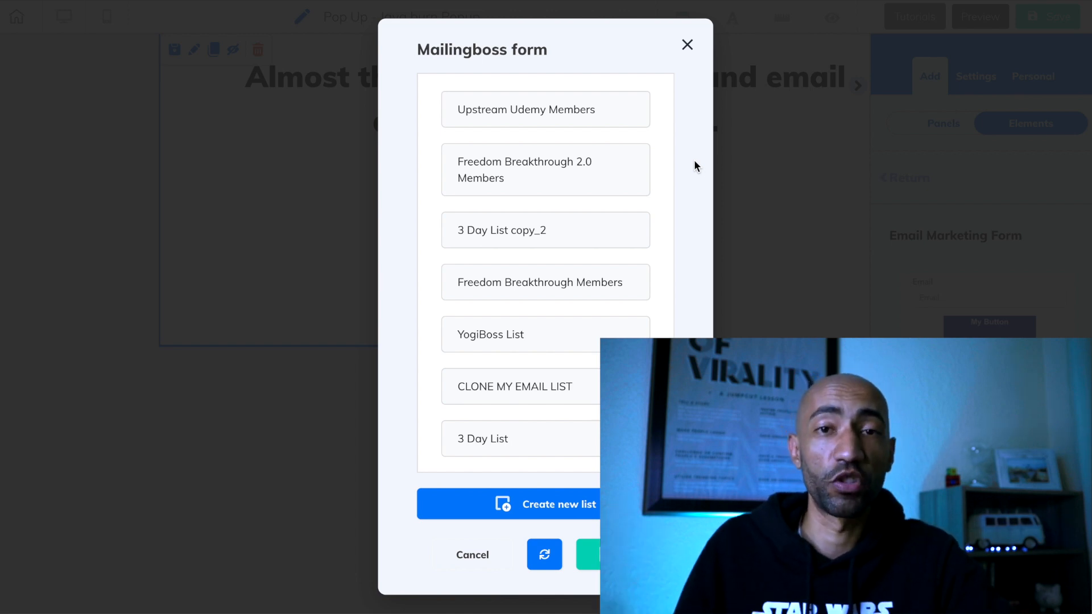
pyautogui.click(686, 45)
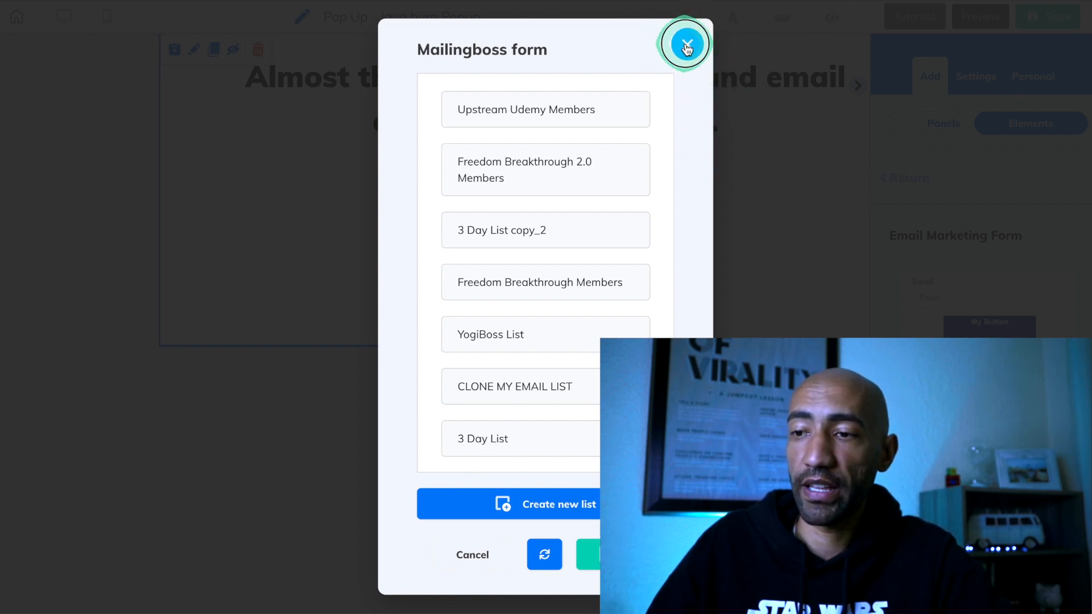
# Switch to Mailingboss from the Builderall tool dashboard and open the form for creating a new list
pyautogui.click(507, 233)
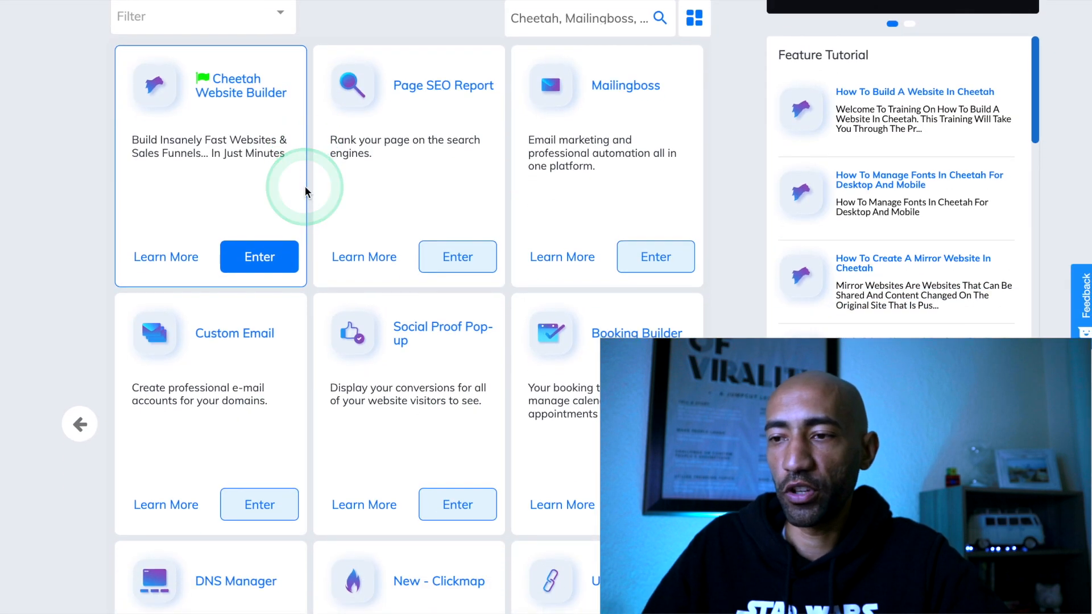
pyautogui.click(651, 322)
pyautogui.click(653, 297)
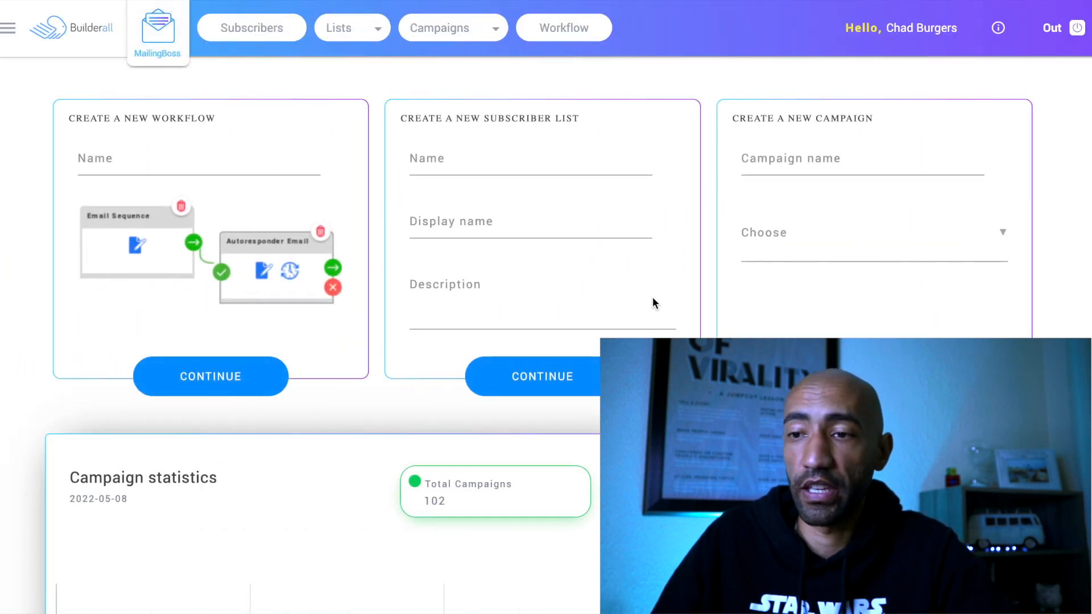
pyautogui.click(344, 31)
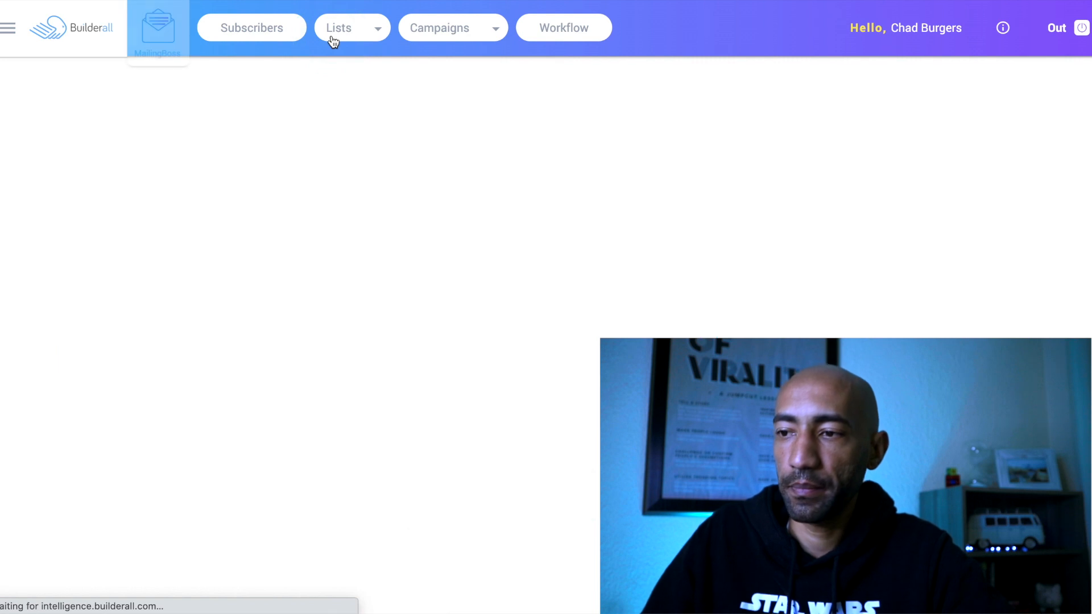
pyautogui.click(143, 114)
pyautogui.click(146, 243)
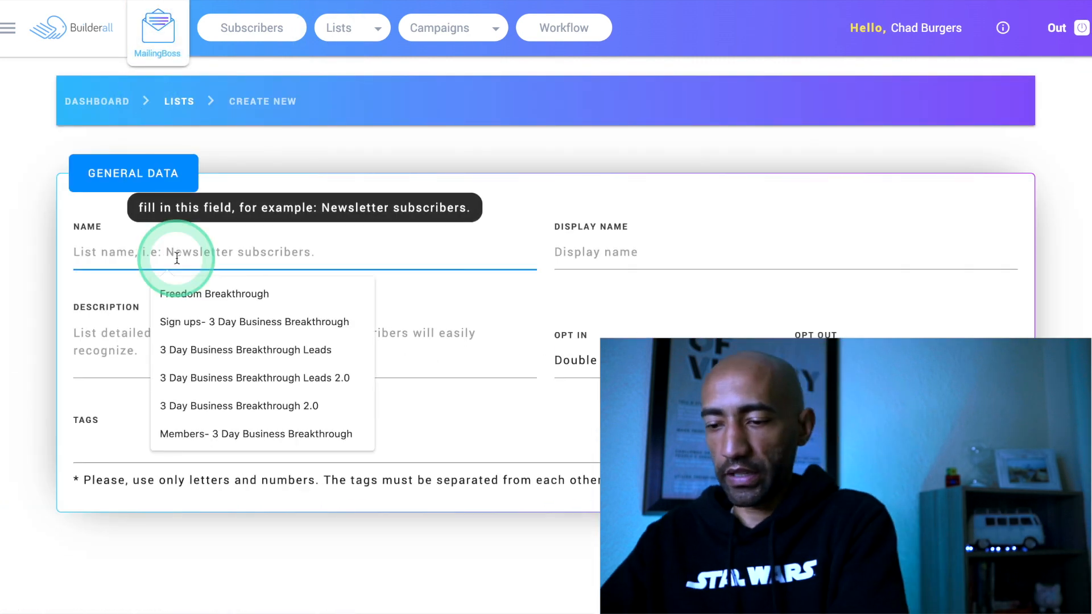
# Enter "Java Burn" as the new list's name, display name and description
pyautogui.click(176, 258)
pyautogui.write('Java Burn')
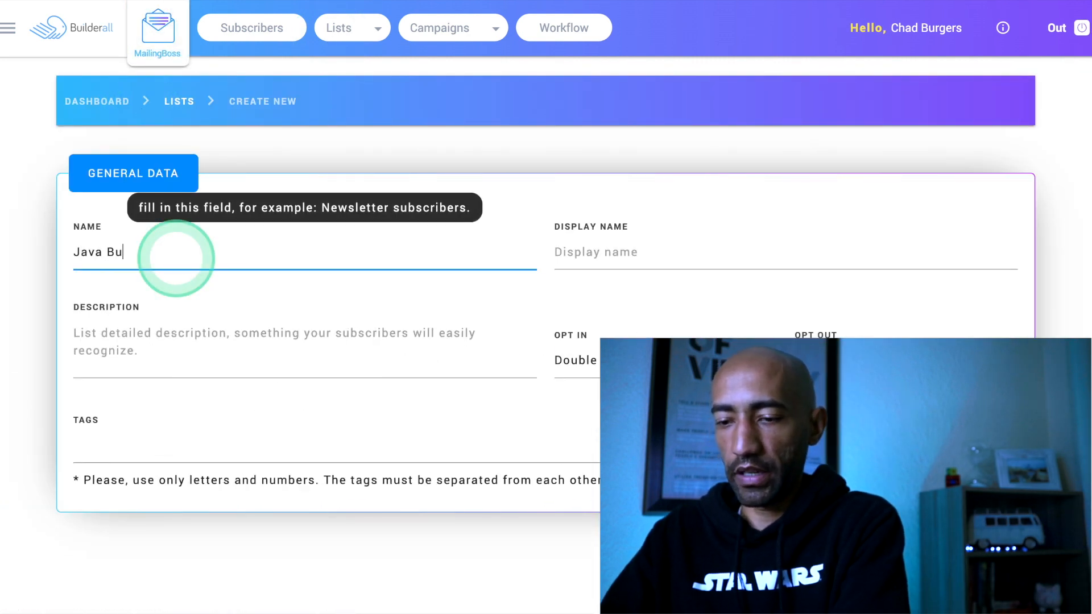
pyautogui.press('Tab')
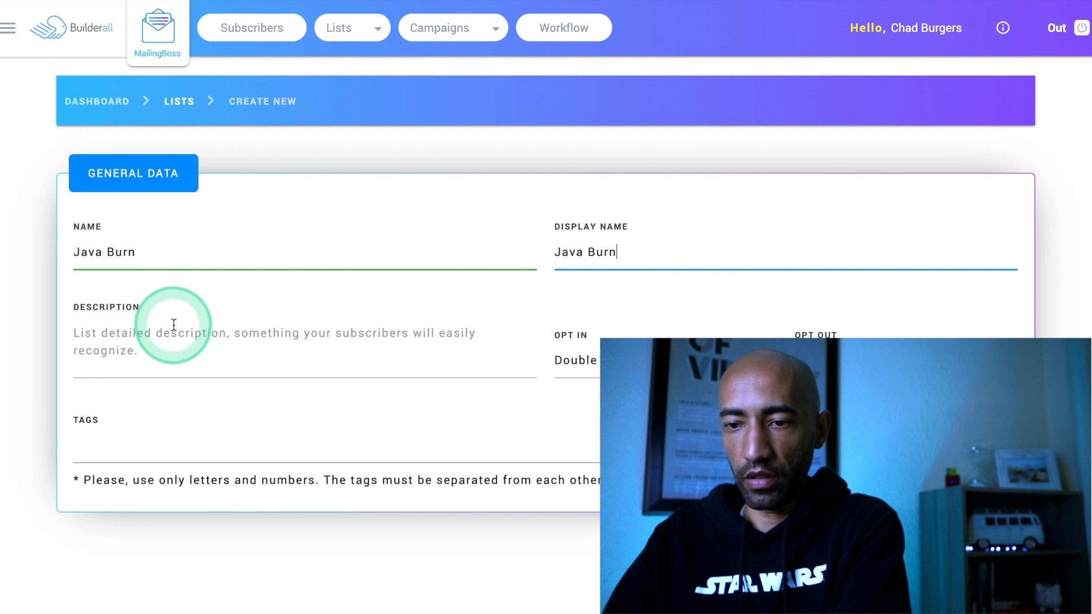
pyautogui.click(173, 326)
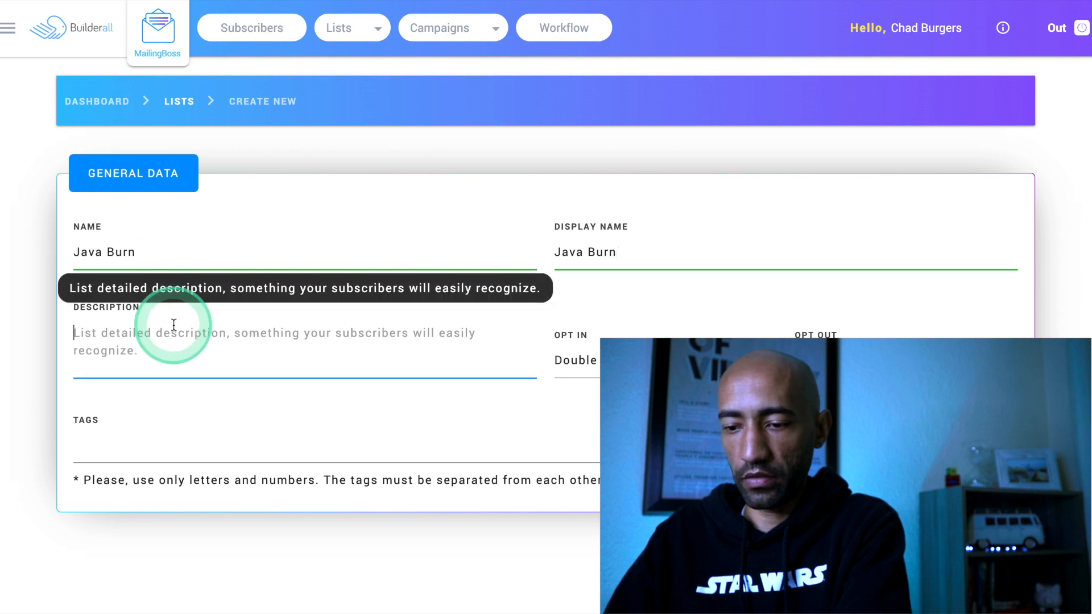
pyautogui.write('Java Burn')
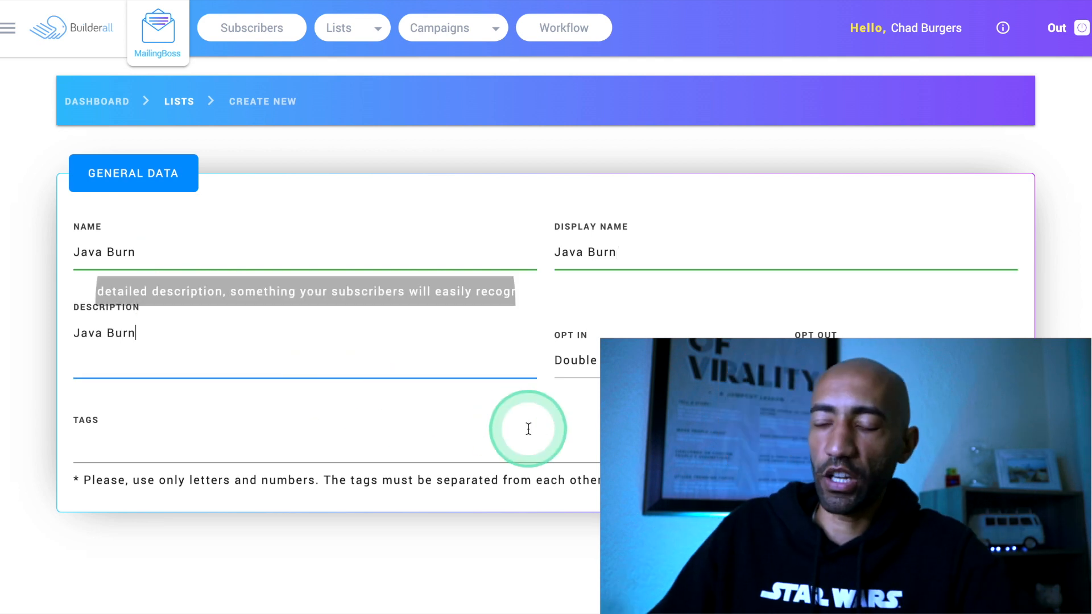
# Set the list to Single opt-in and Single opt-out, and proceed to the single opt-in request form
pyautogui.click(683, 366)
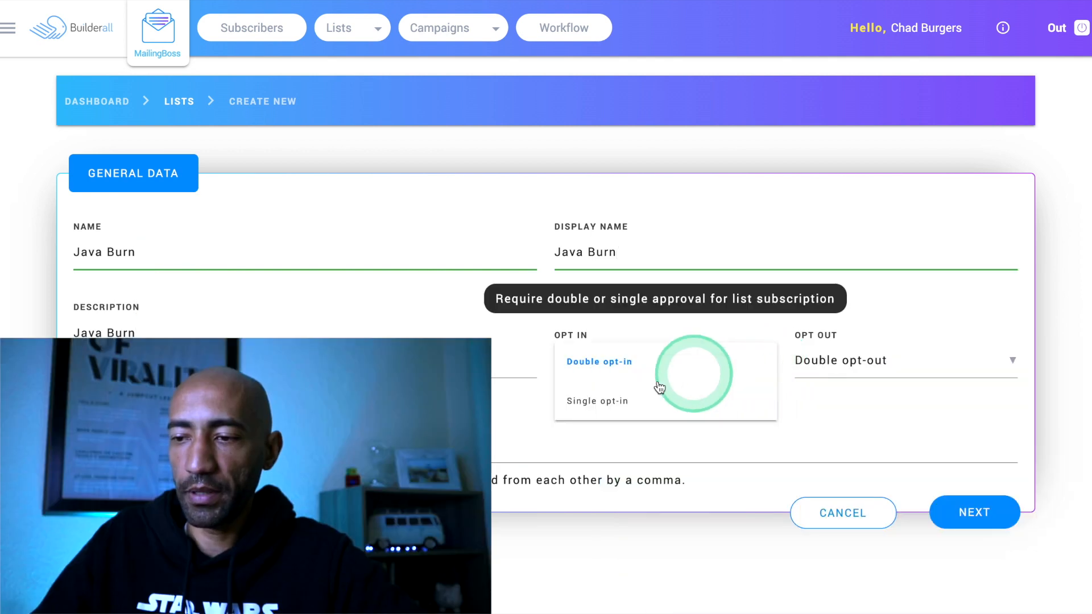
pyautogui.click(619, 402)
pyautogui.click(830, 378)
pyautogui.click(835, 404)
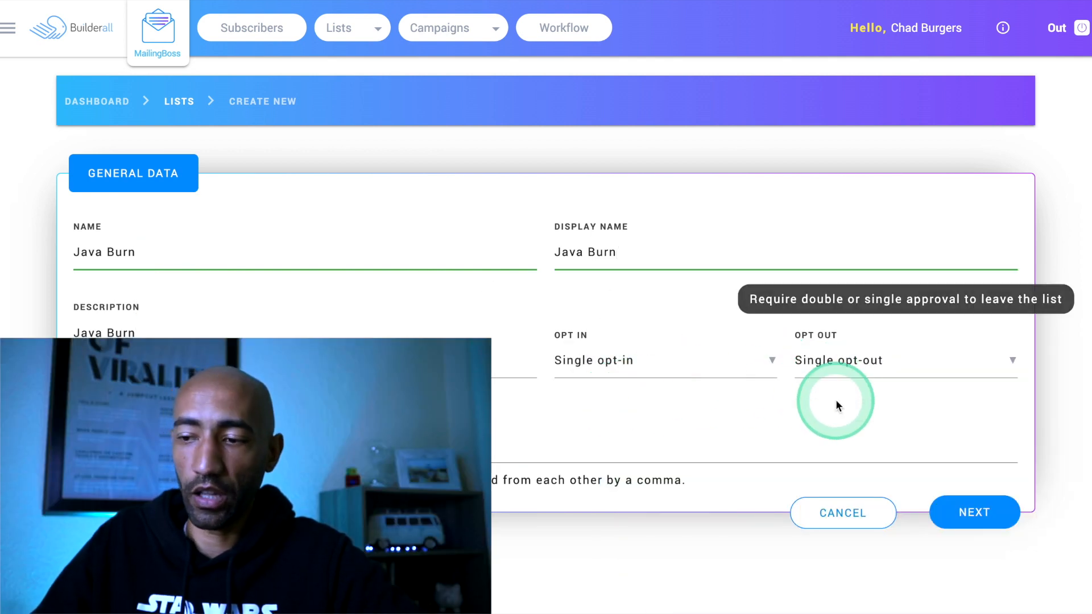
pyautogui.click(972, 513)
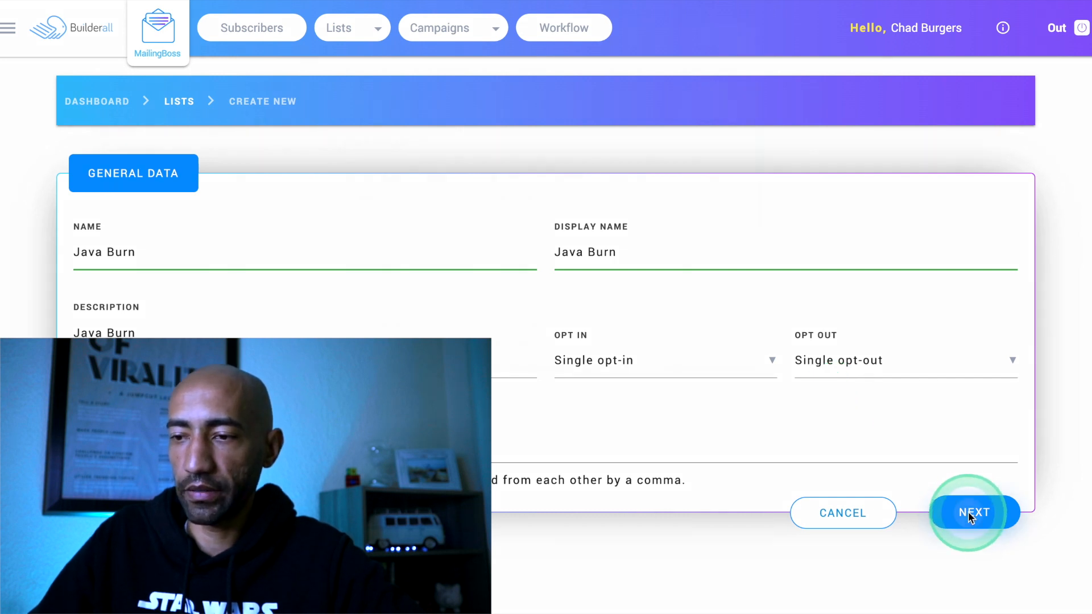
pyautogui.scroll(-5, 415, 191)
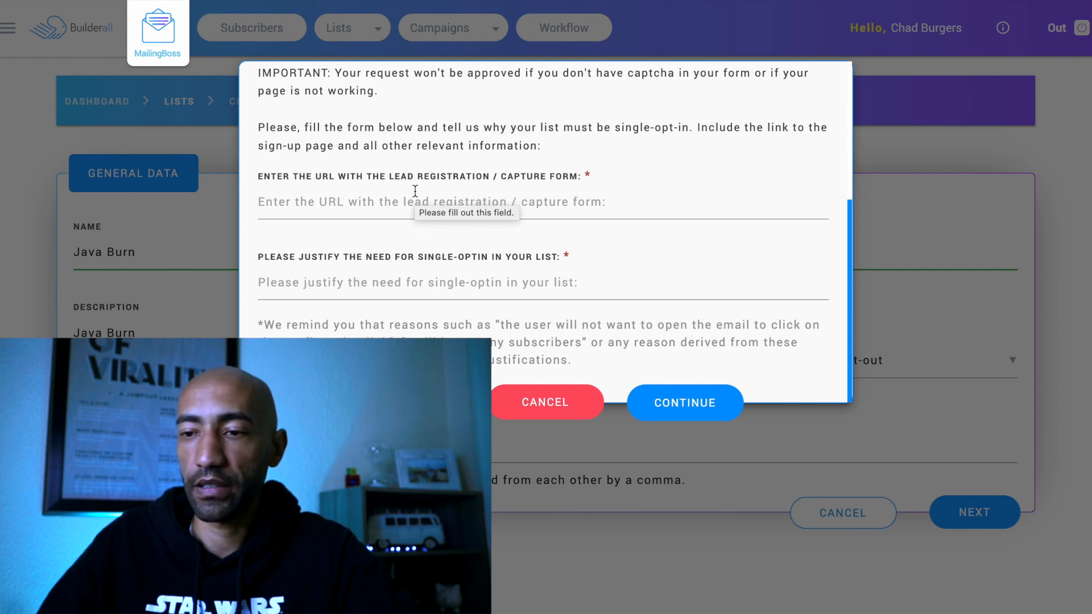
# Look up the Cheetah home page's web address and enter it as the lead capture form URL in the single opt-in request
pyautogui.click(419, 215)
pyautogui.click(414, 209)
pyautogui.click(278, 189)
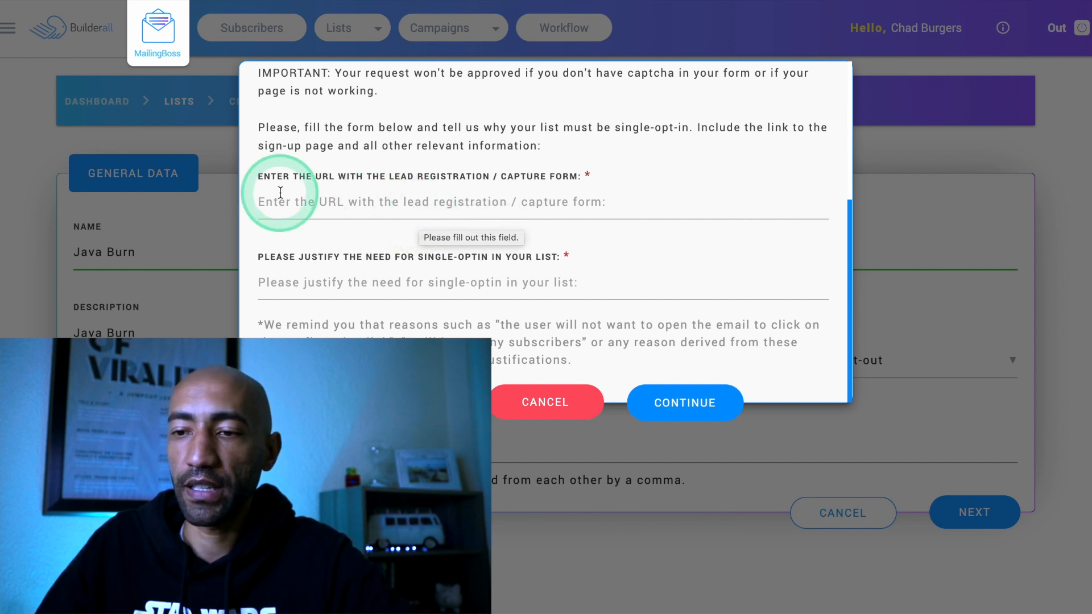
pyautogui.click(329, 191)
pyautogui.click(393, 197)
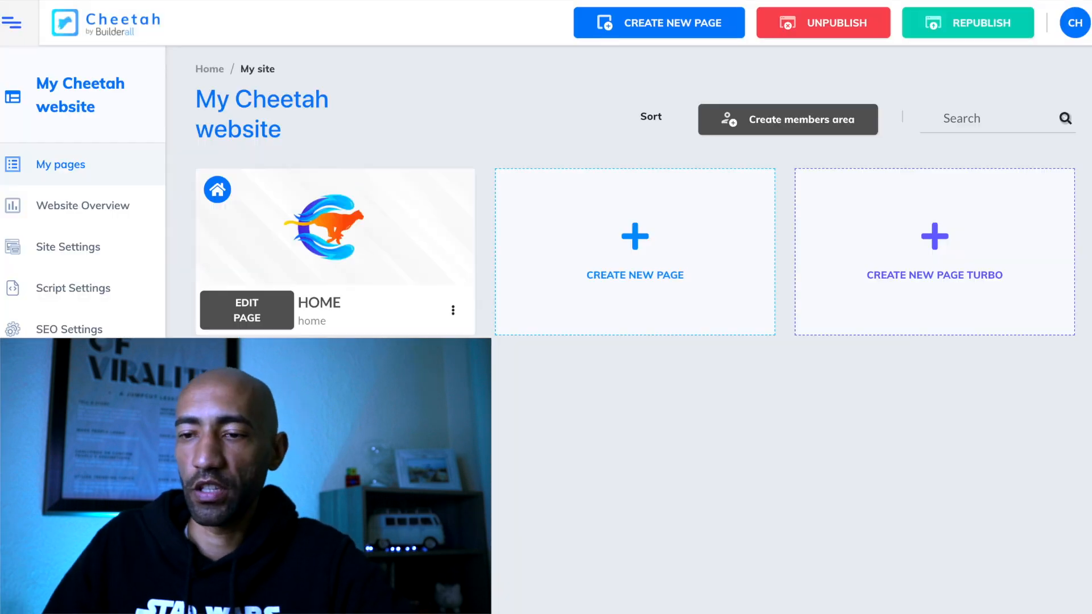
pyautogui.click(206, 147)
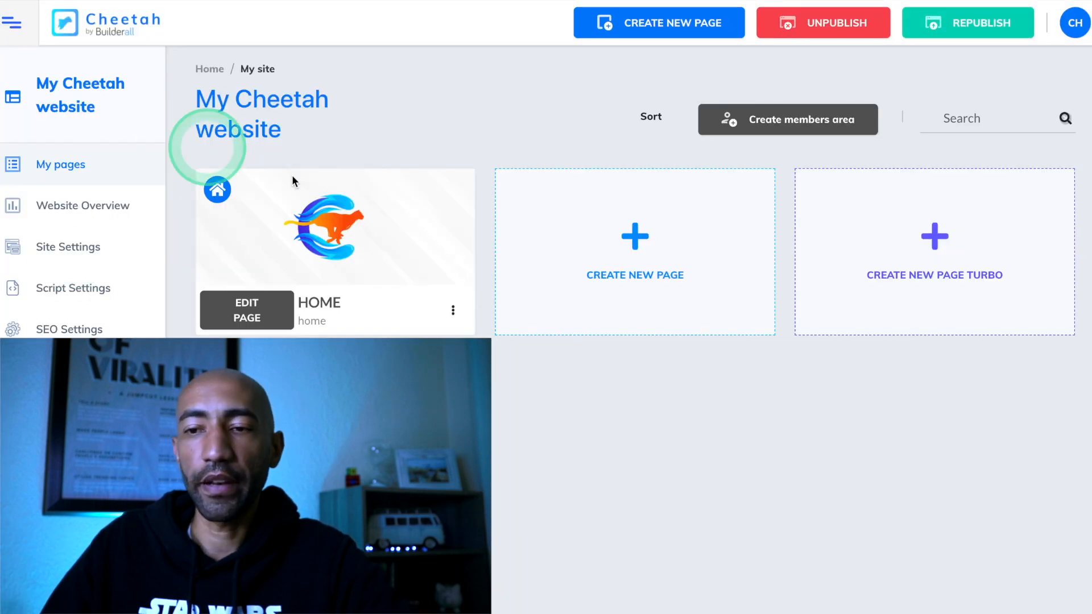
pyautogui.click(454, 312)
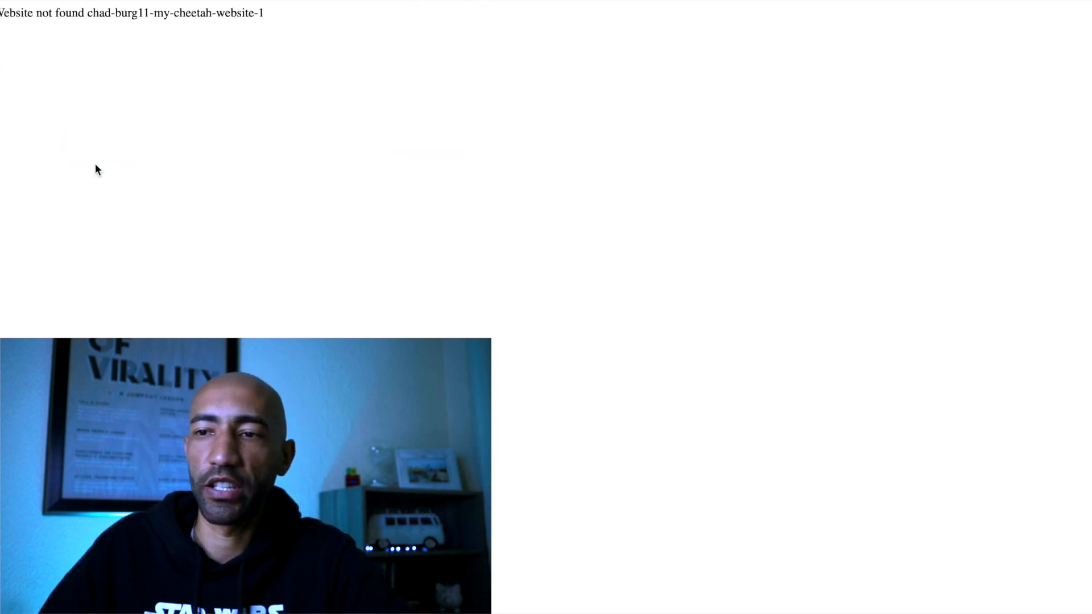
pyautogui.click(348, 61)
pyautogui.click(366, 207)
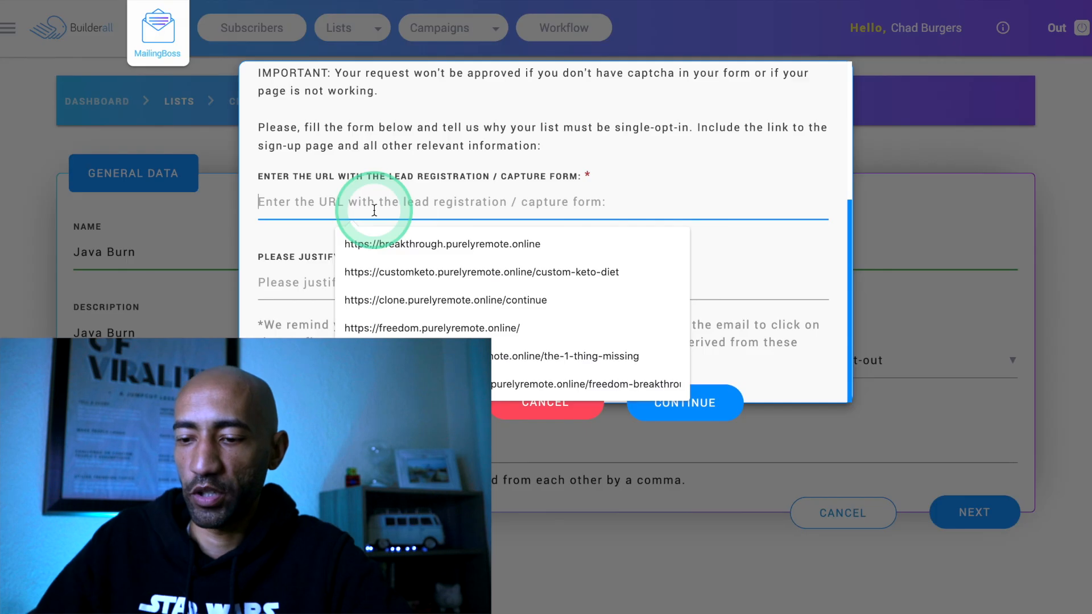
pyautogui.write('https://chad-burg11-my-cheetah-website-1.cheetah.builderall.com/home')
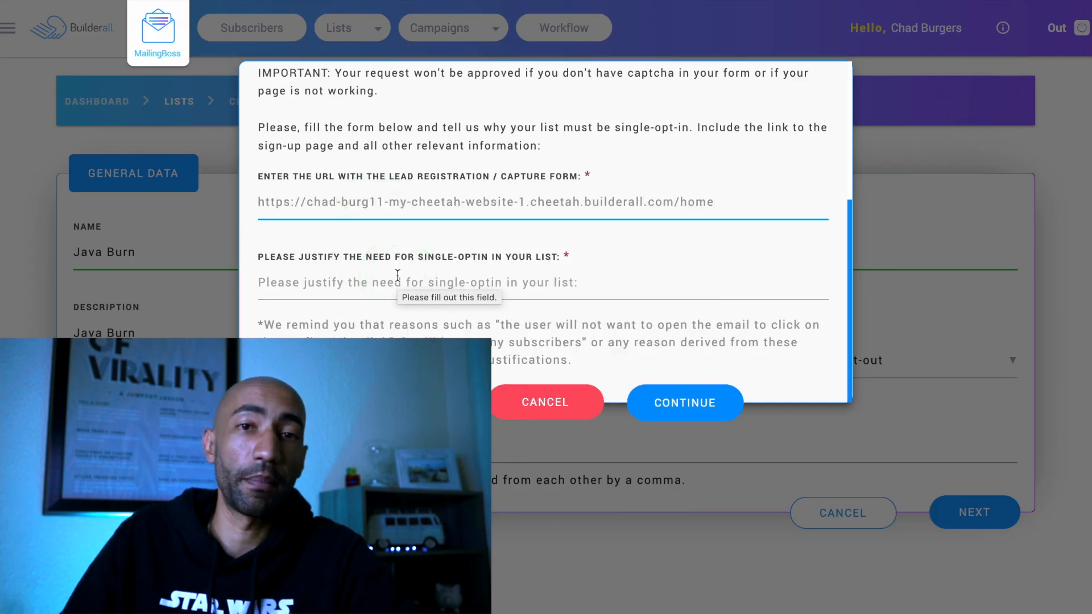
# Justify the single opt-in request with "Direct customer to sales page" and submit it
pyautogui.click(317, 279)
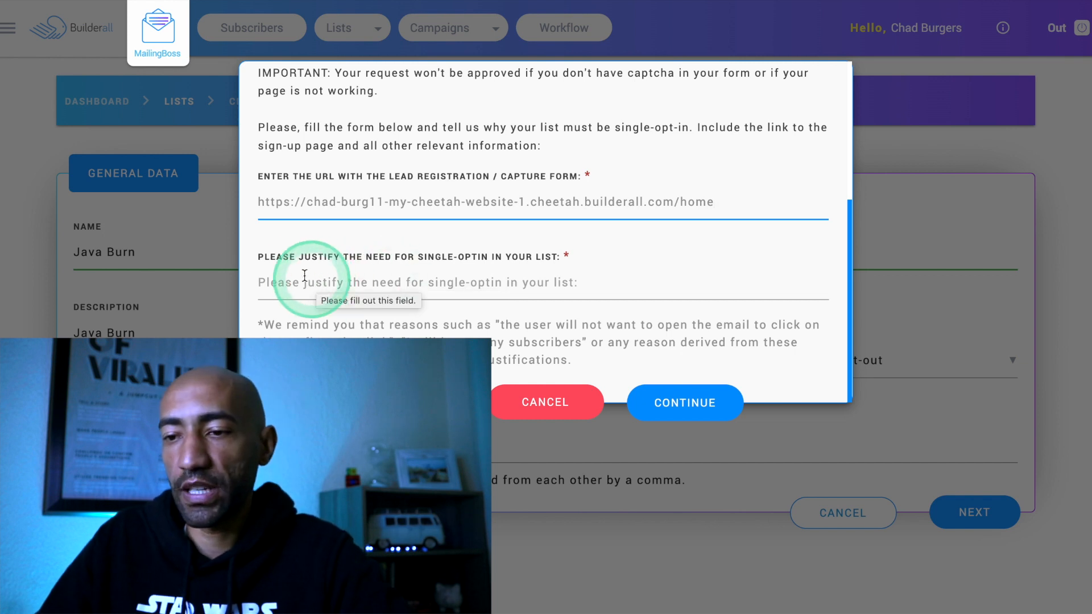
pyautogui.click(354, 279)
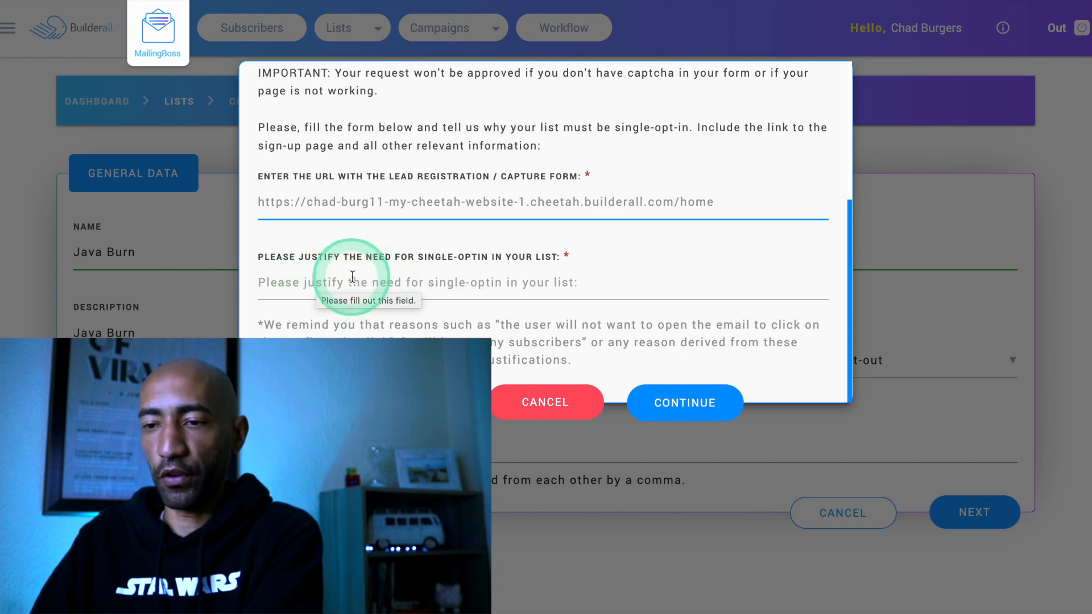
pyautogui.write('Direct customer to sales page')
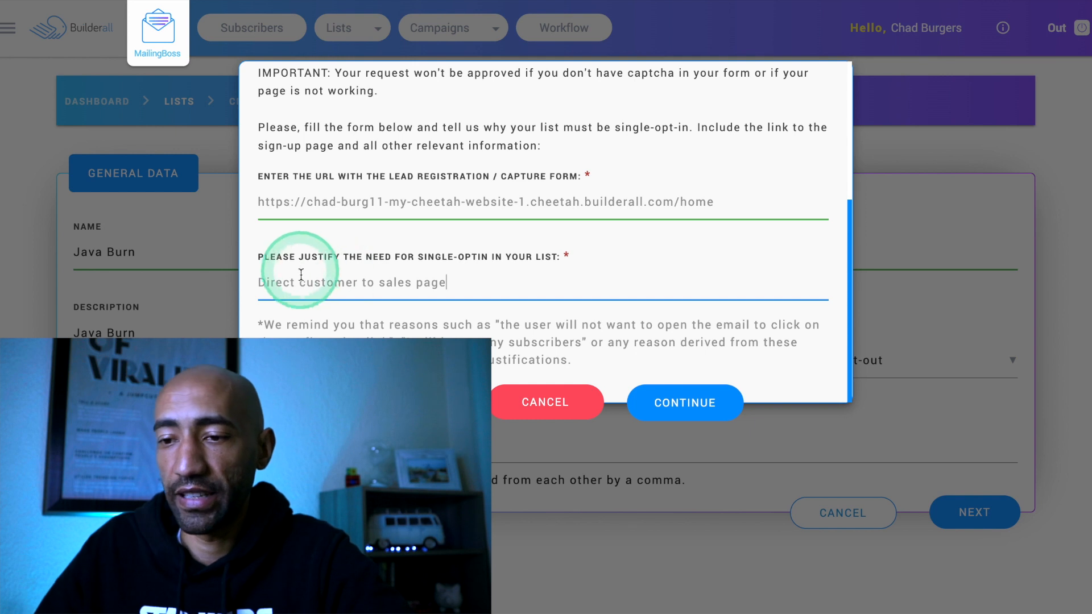
pyautogui.click(671, 403)
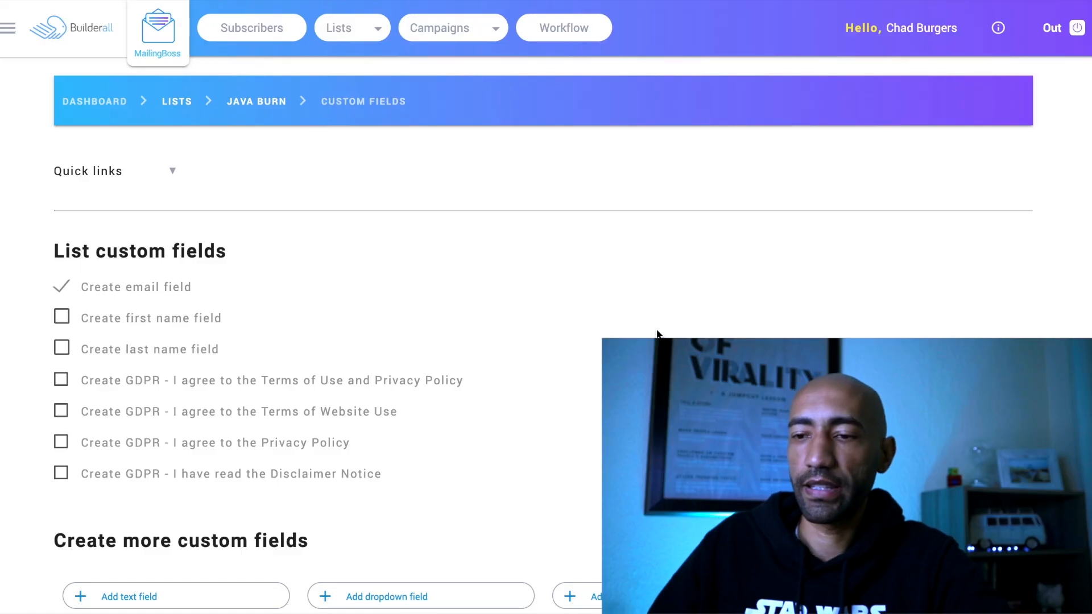
# Add a required, visible text field labelled "First Name" with the tag FNAME to the Java Burn list
pyautogui.scroll(-8, 658, 338)
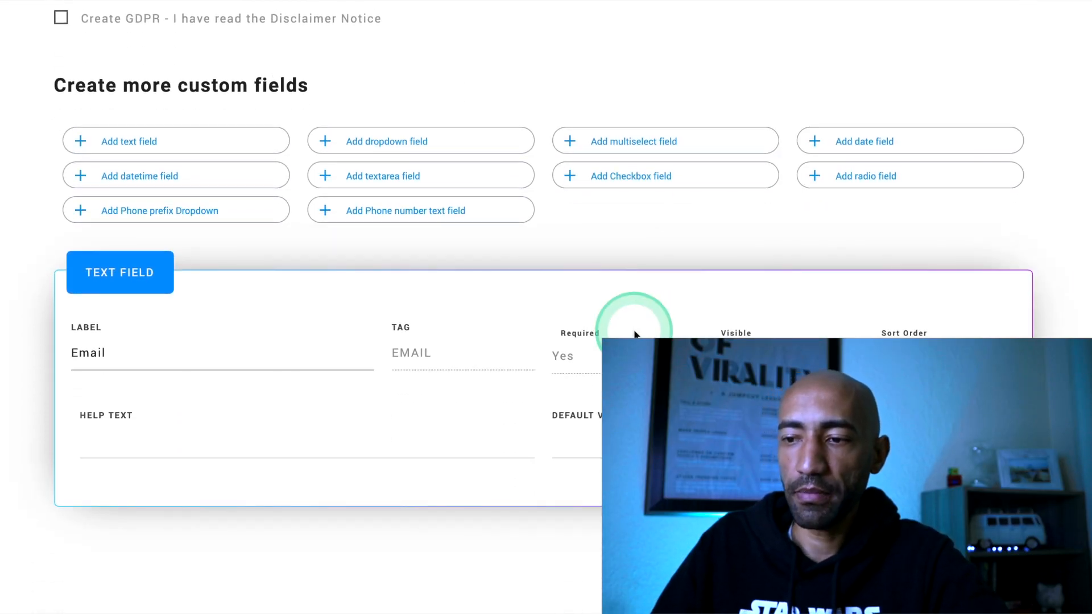
pyautogui.click(122, 147)
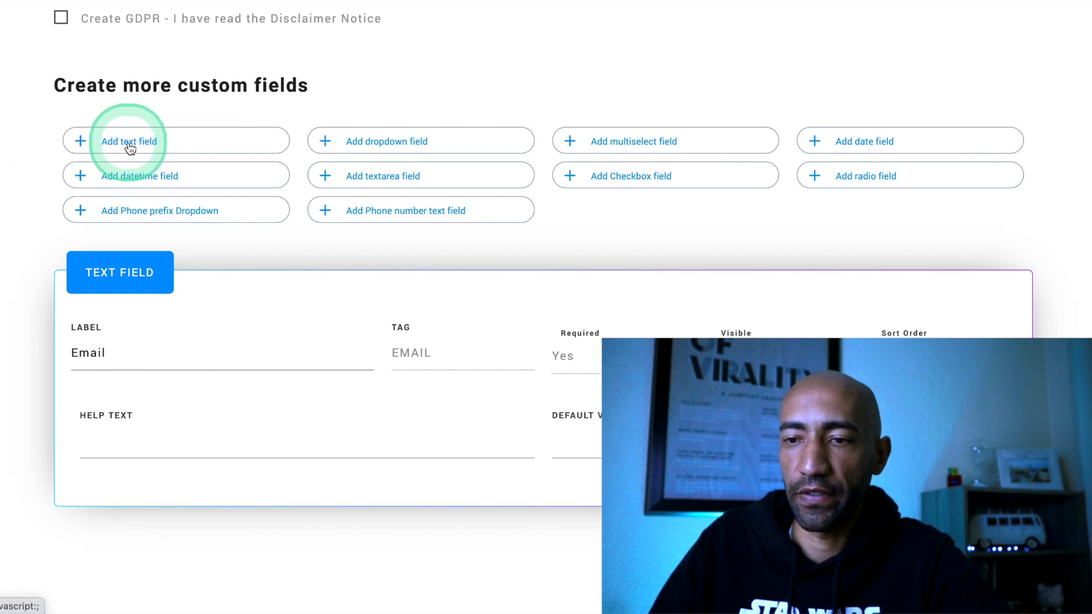
pyautogui.click(92, 356)
pyautogui.click(182, 401)
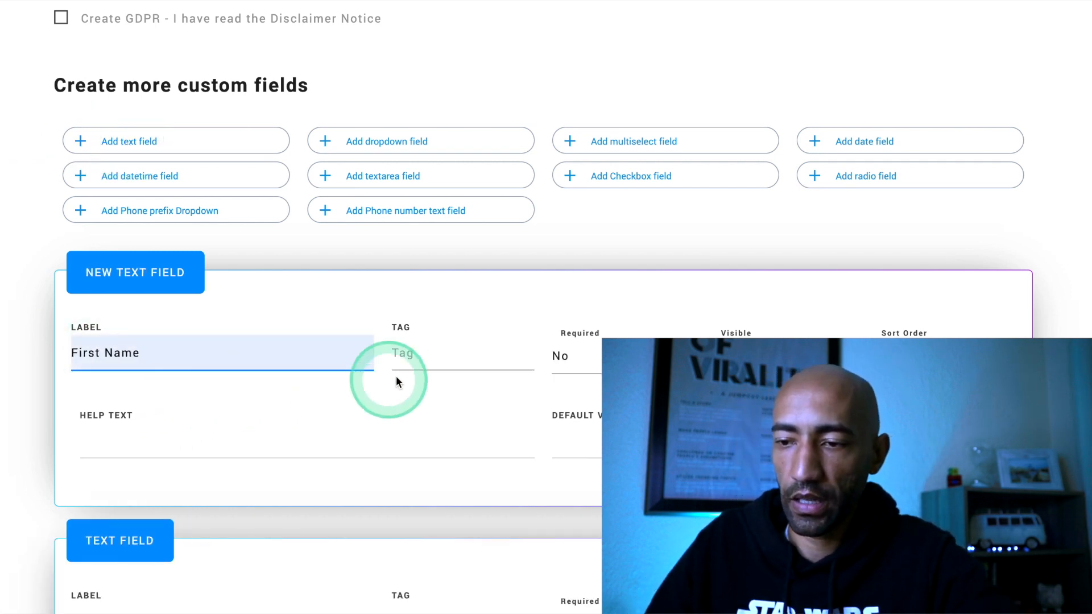
pyautogui.scroll(-3, 395, 377)
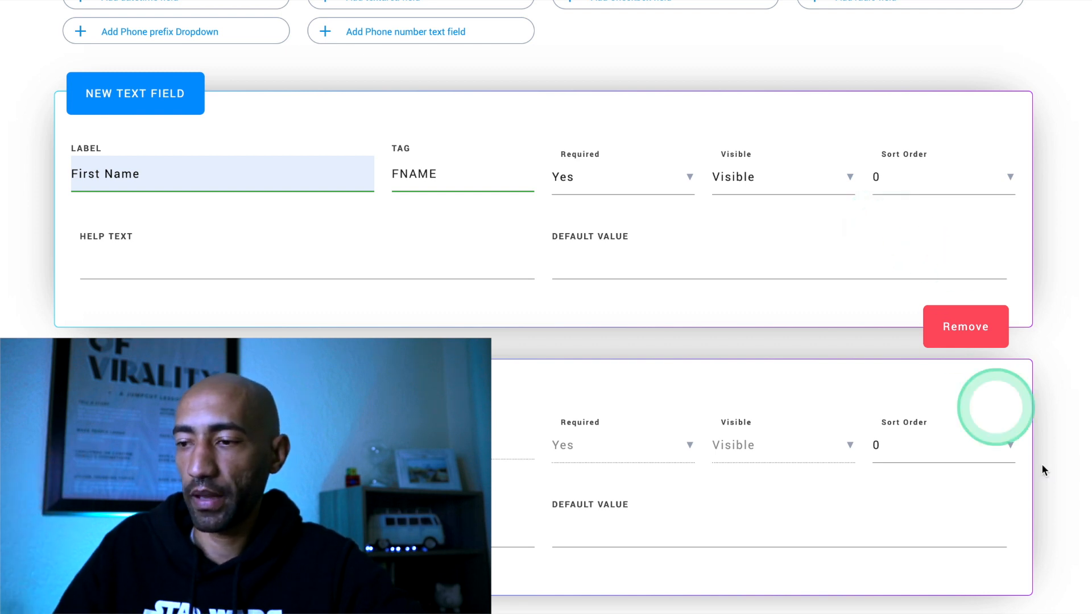
# Set the Email field's sort order to 1 and save the list's custom fields
pyautogui.click(1009, 446)
pyautogui.click(914, 486)
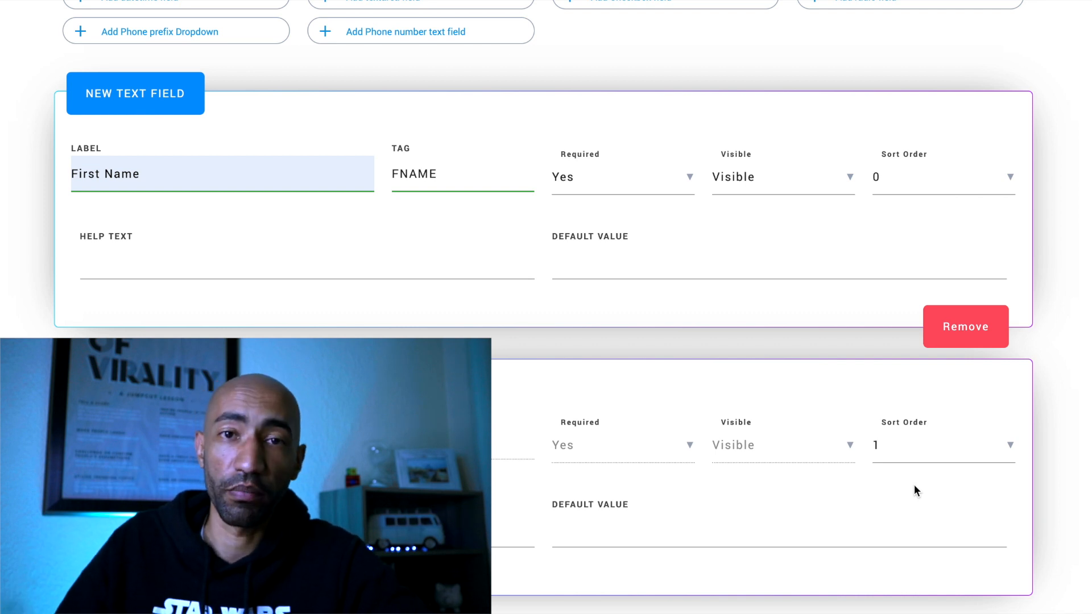
pyautogui.scroll(-2, 913, 484)
pyautogui.click(914, 541)
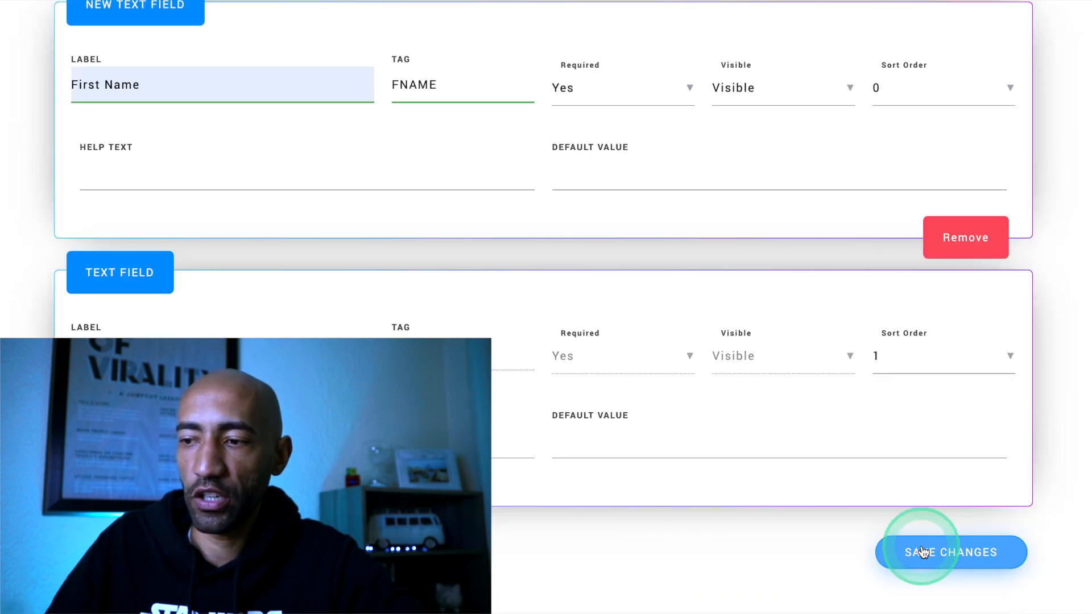
# Switch back to the Java burn Popup in Cheetah, refresh the form's available lists and connect it to the Java Burn list
pyautogui.click(692, 30)
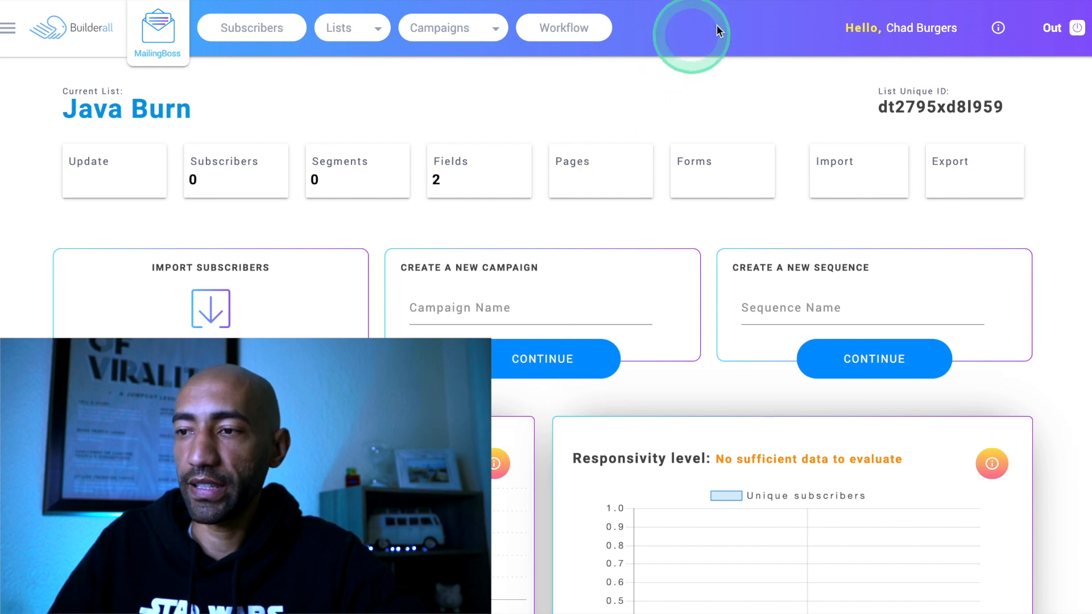
pyautogui.click(593, 216)
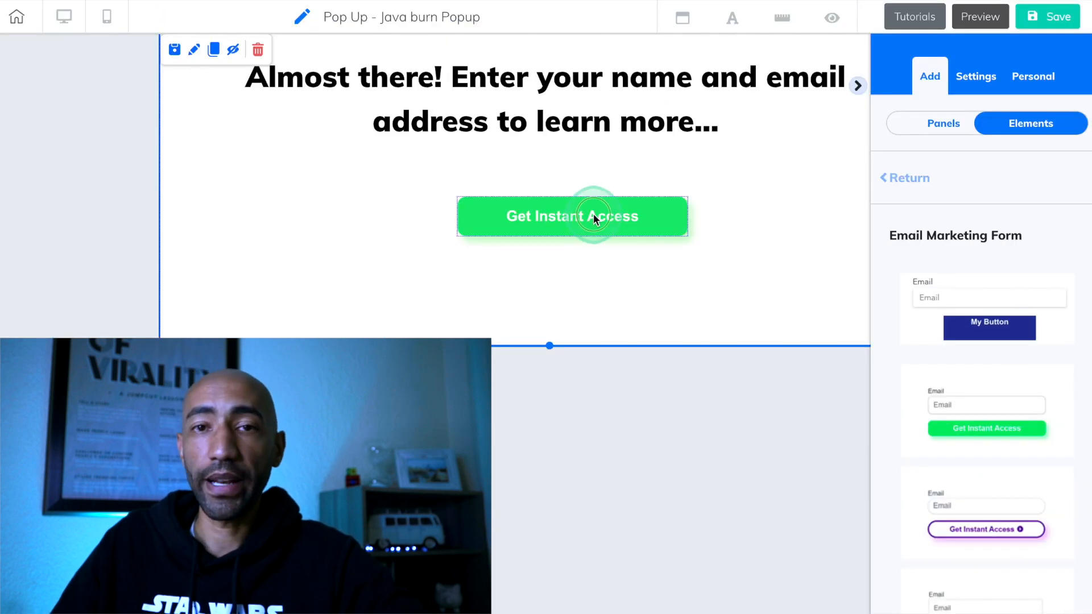
pyautogui.click(567, 181)
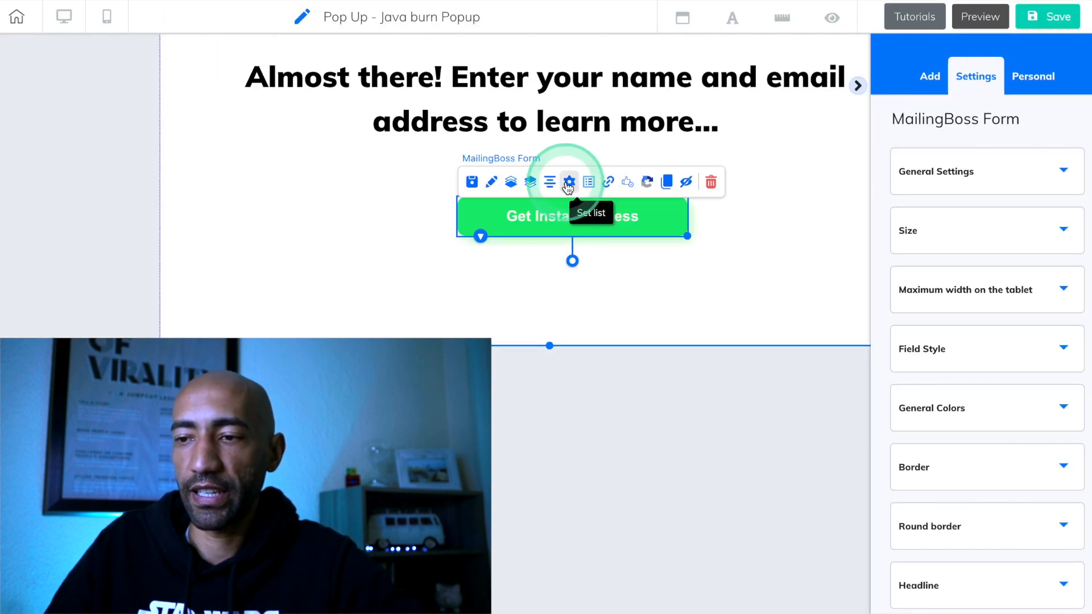
pyautogui.scroll(-3, 537, 159)
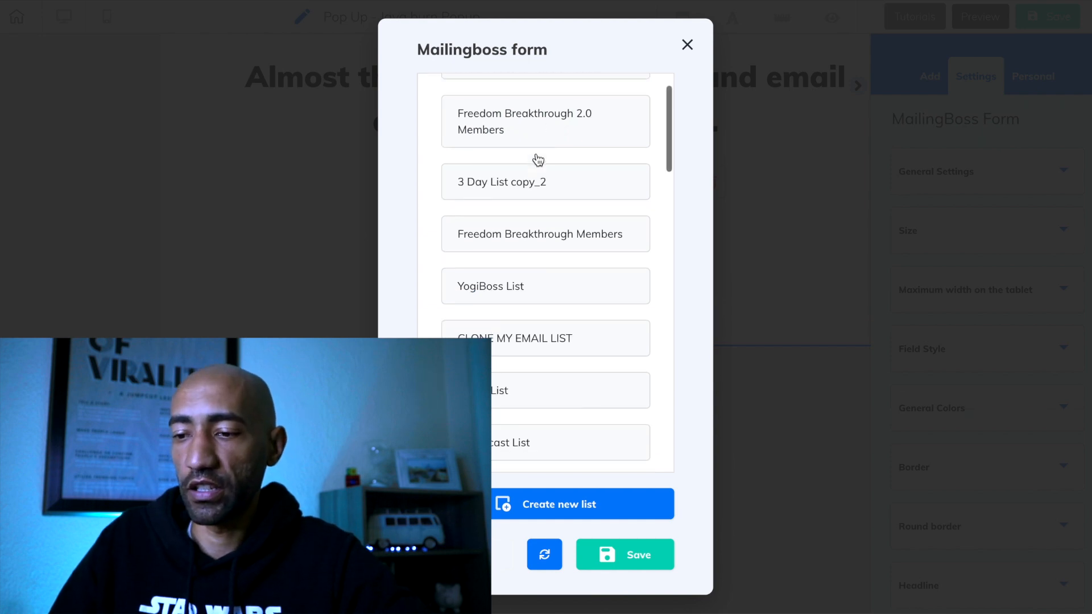
pyautogui.click(544, 554)
pyautogui.click(487, 110)
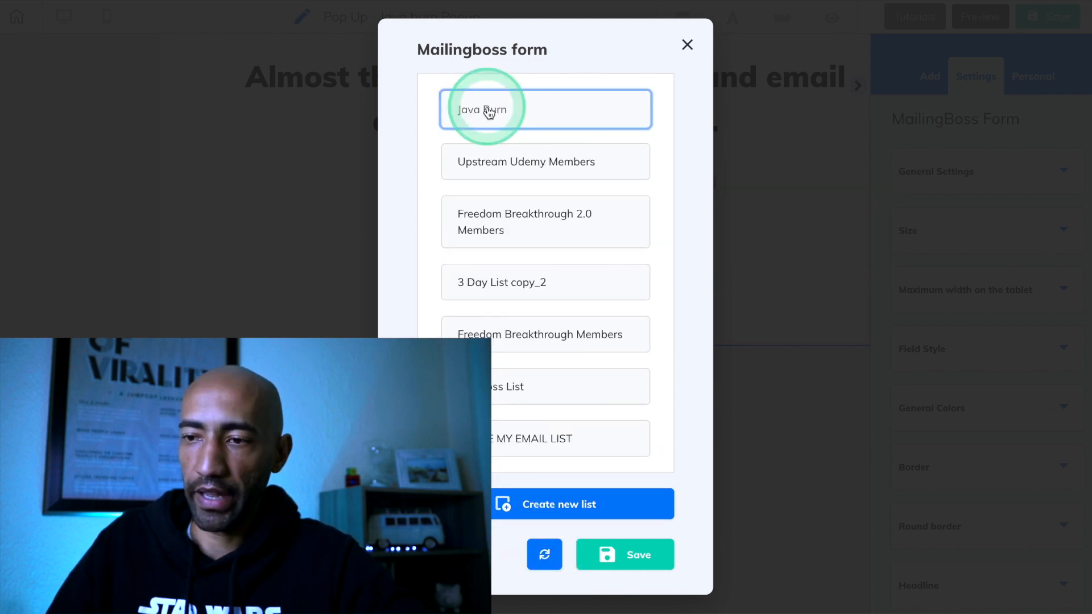
pyautogui.click(623, 556)
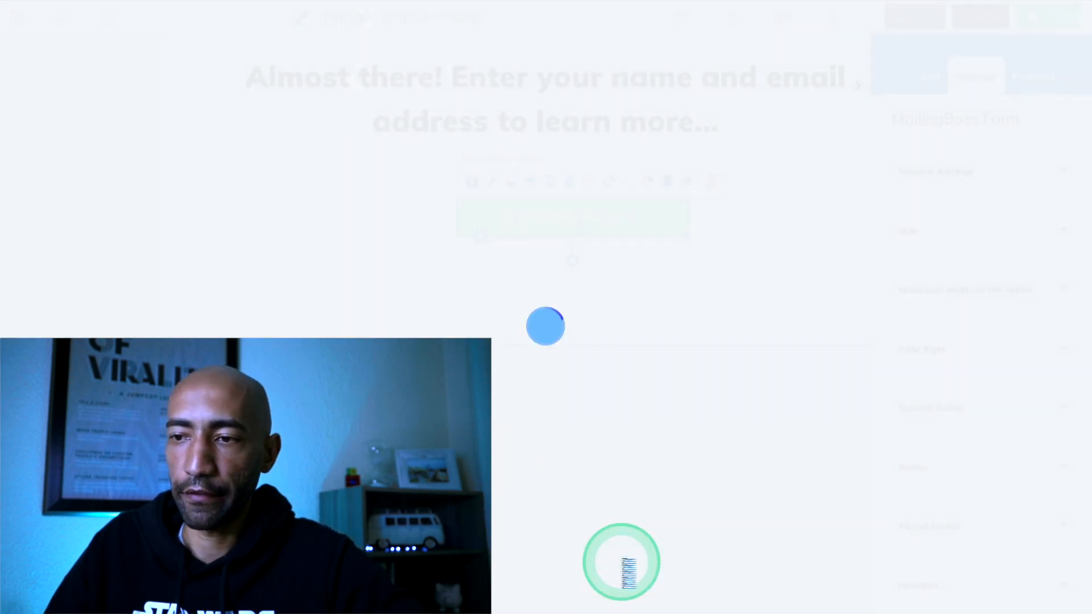
# Widen the pop-up's email form and centre it beneath the heading
pyautogui.click(680, 312)
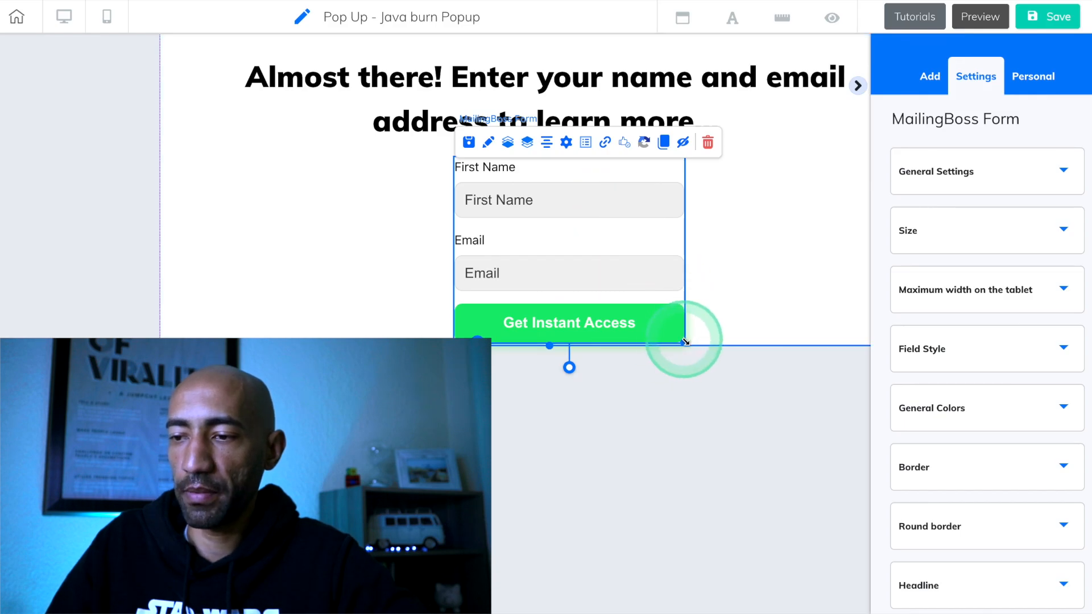
pyautogui.moveTo(685, 337); pyautogui.dragTo(760, 322)
pyautogui.click(692, 271)
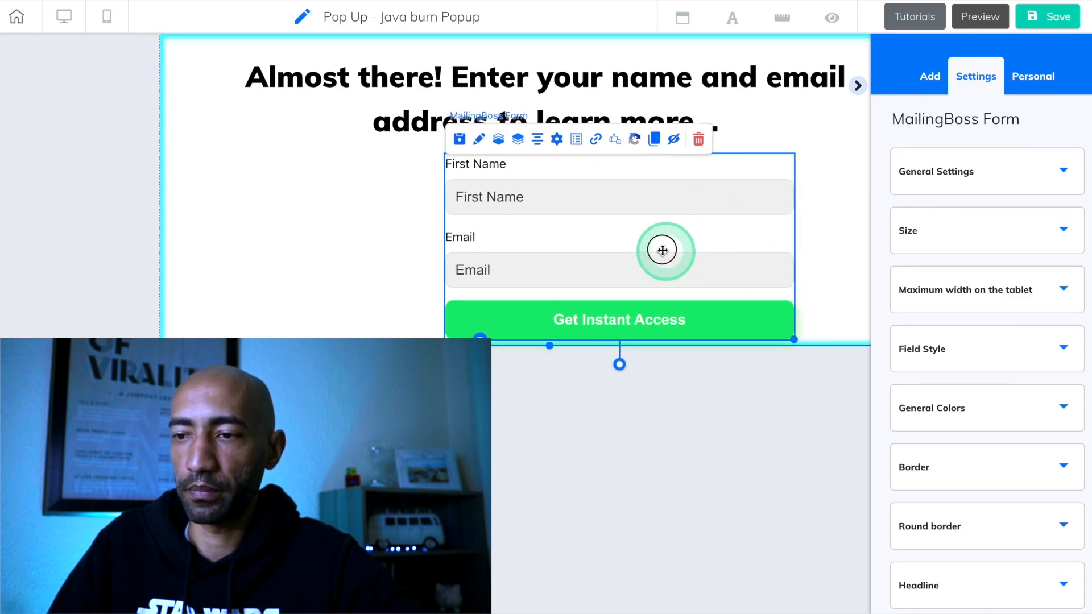
# Set the background colour of the form's "Get Instant Access" button to F9741A
pyautogui.click(912, 521)
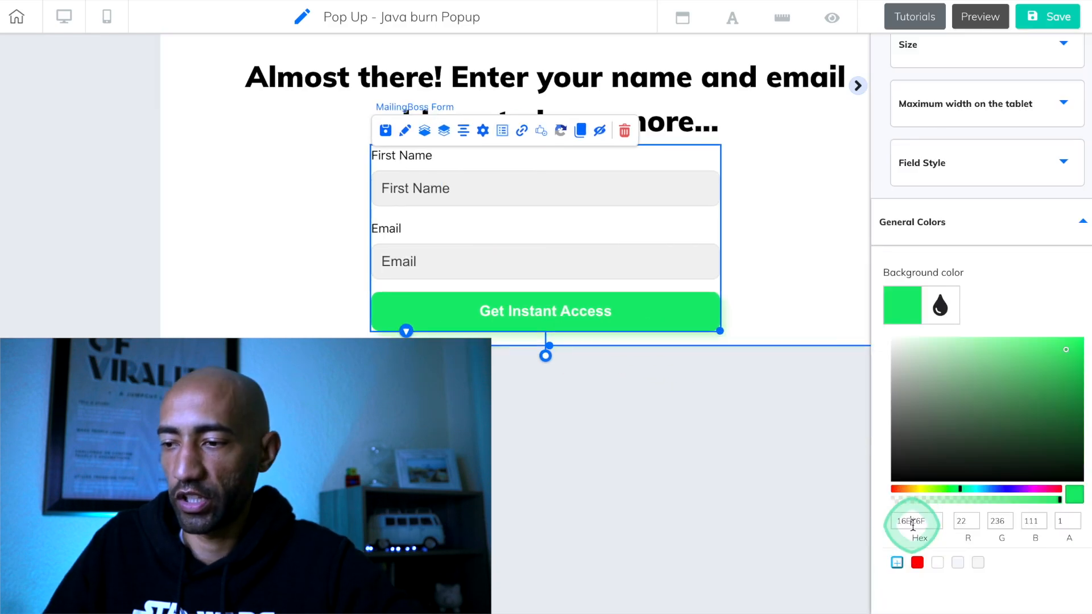
pyautogui.doubleClick(912, 523)
pyautogui.write('F9741A')
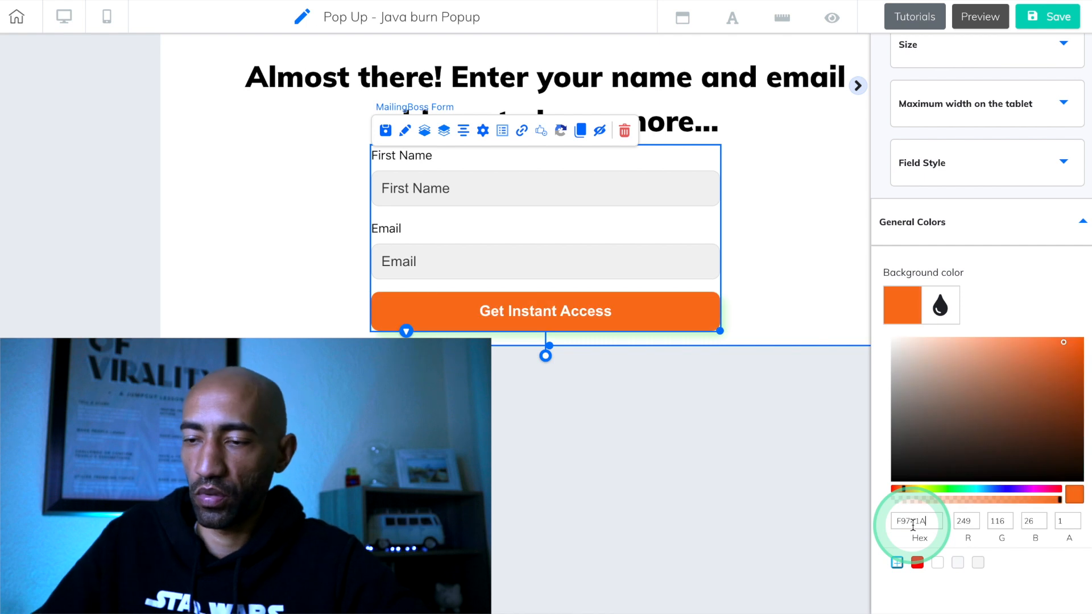
pyautogui.click(798, 308)
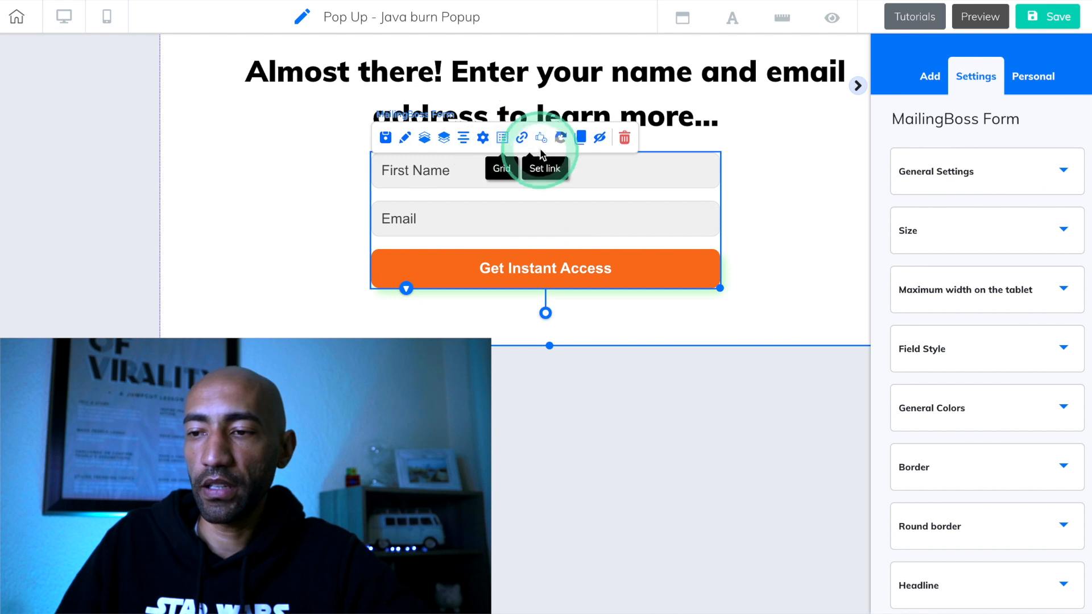
pyautogui.click(524, 141)
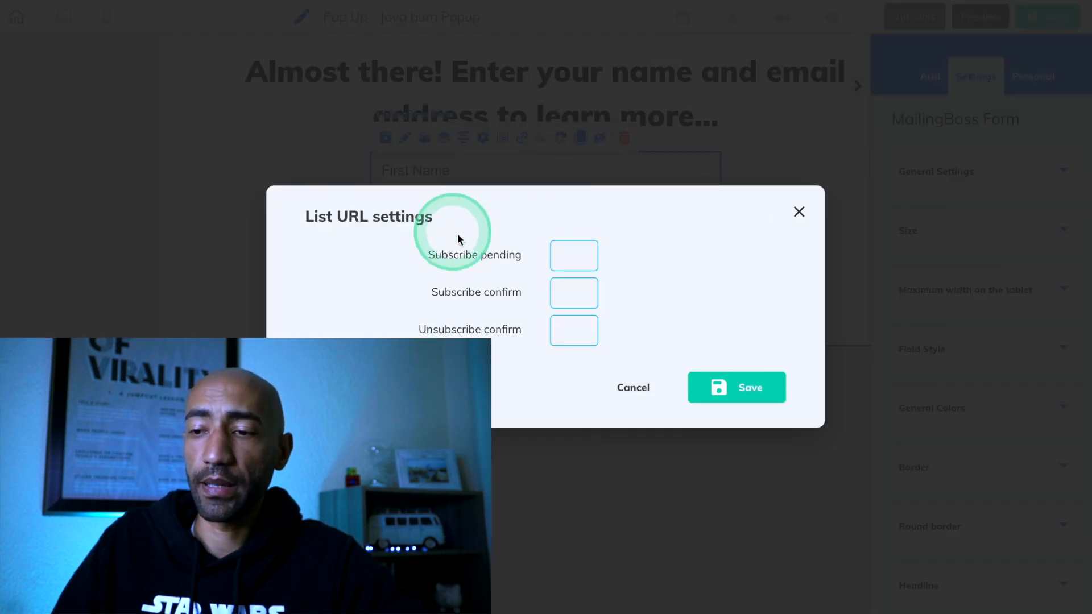
pyautogui.click(594, 261)
pyautogui.press('Tab')
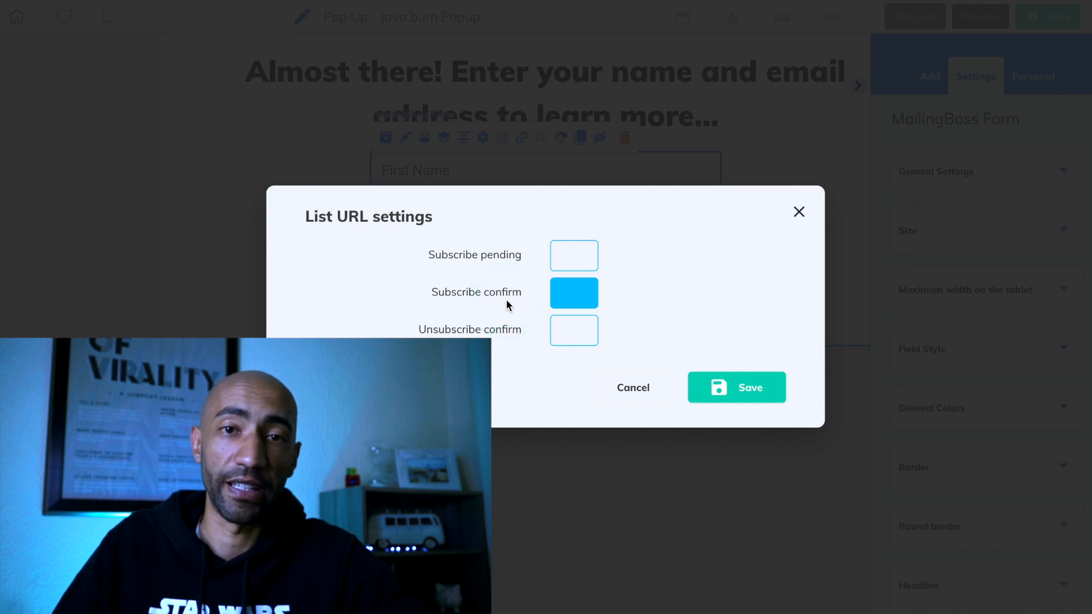
pyautogui.click(575, 293)
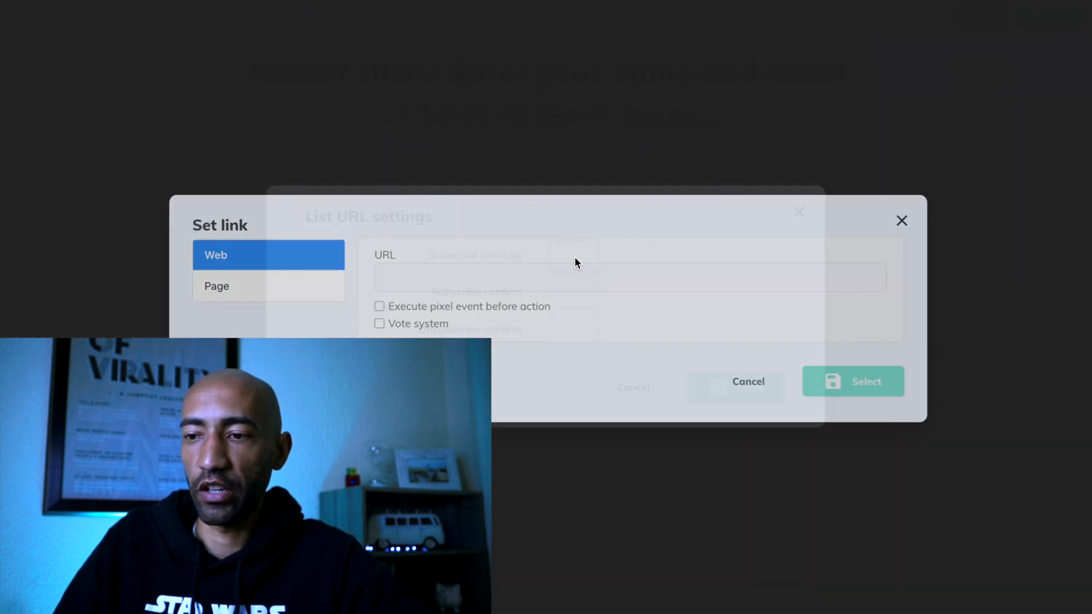
pyautogui.click(540, 275)
pyautogui.click(480, 284)
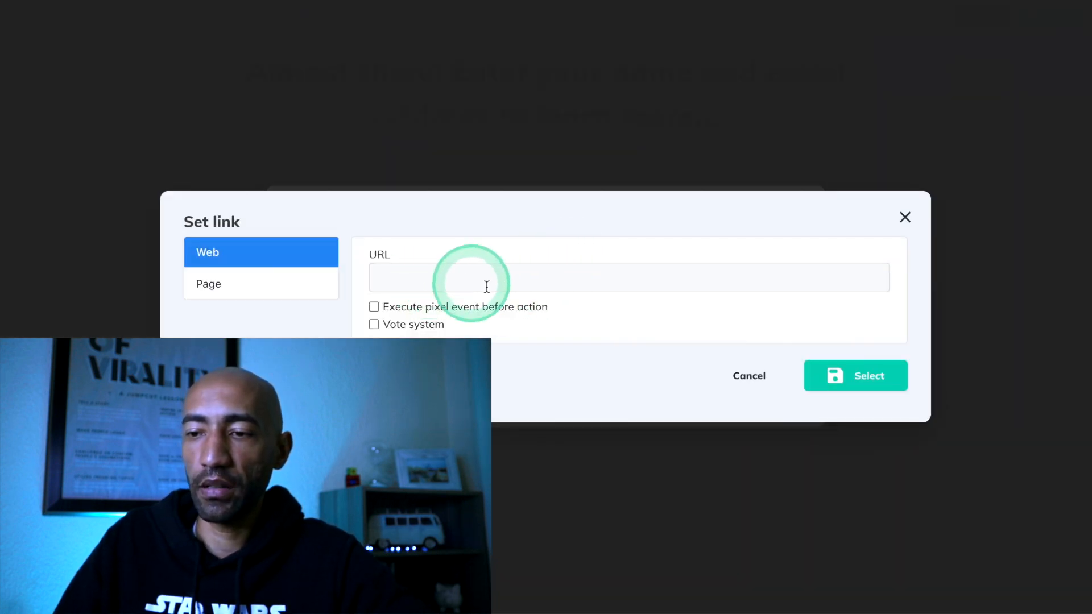
pyautogui.click(819, 380)
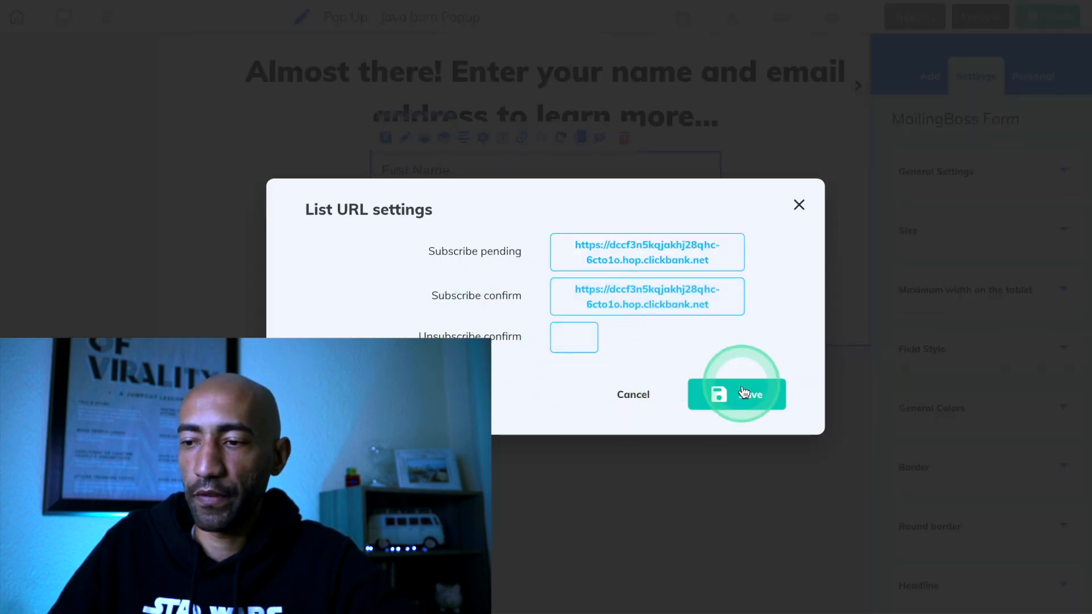
pyautogui.click(742, 394)
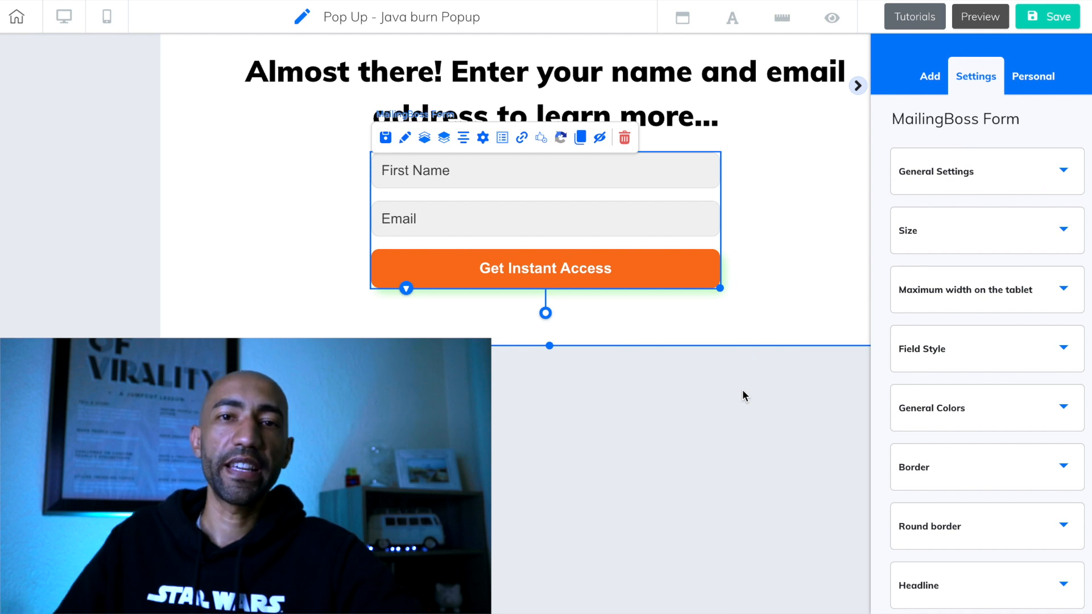
# Replace the web link on the Home page's "Click Here To Learn More" button with the Java burn Popup and save the page
pyautogui.click(750, 290)
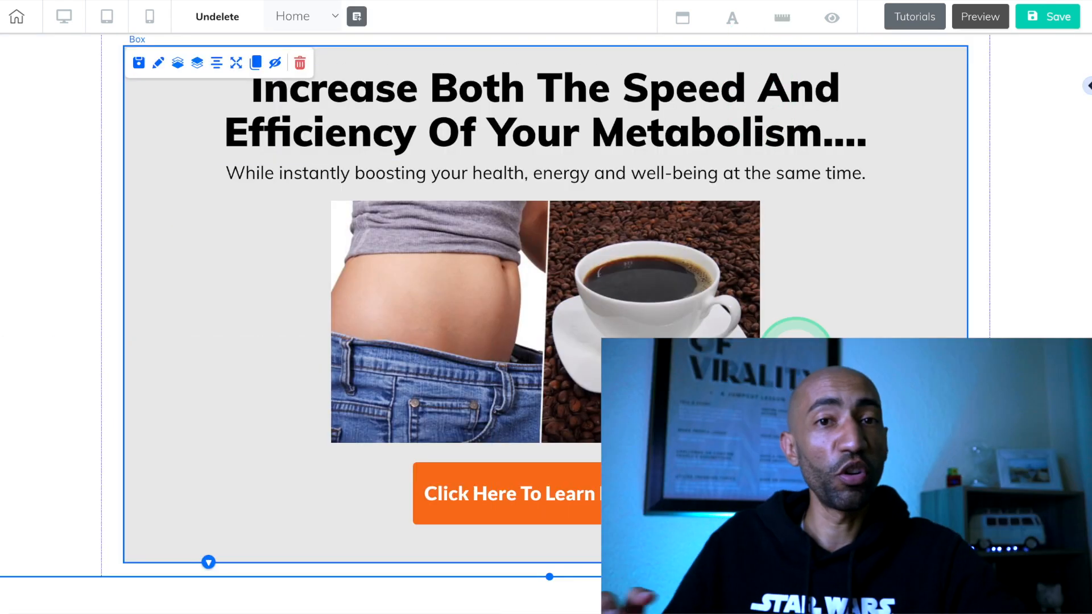
pyautogui.click(561, 495)
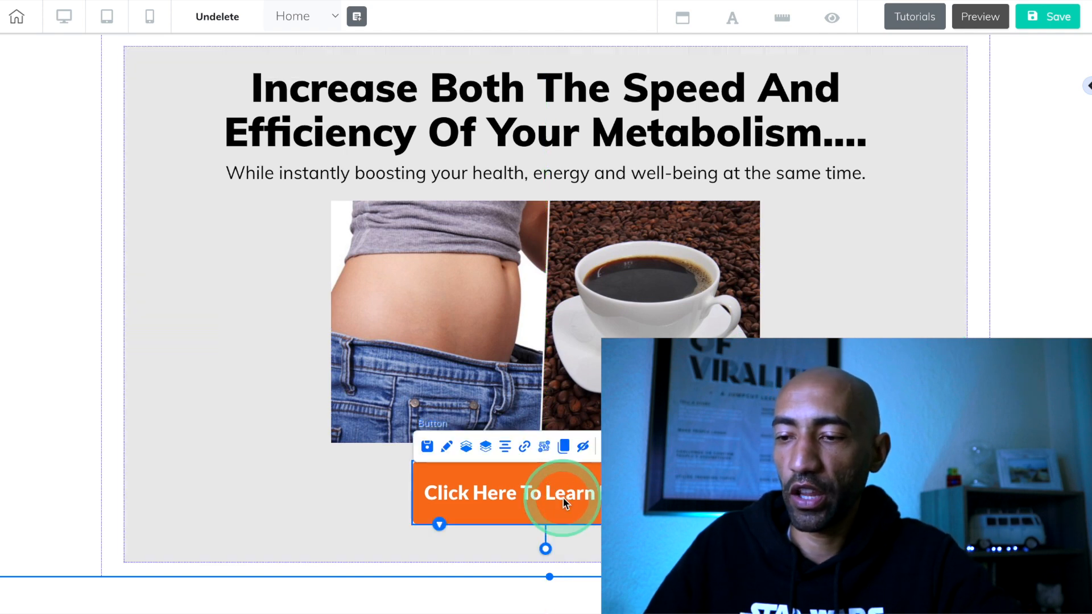
pyautogui.click(524, 448)
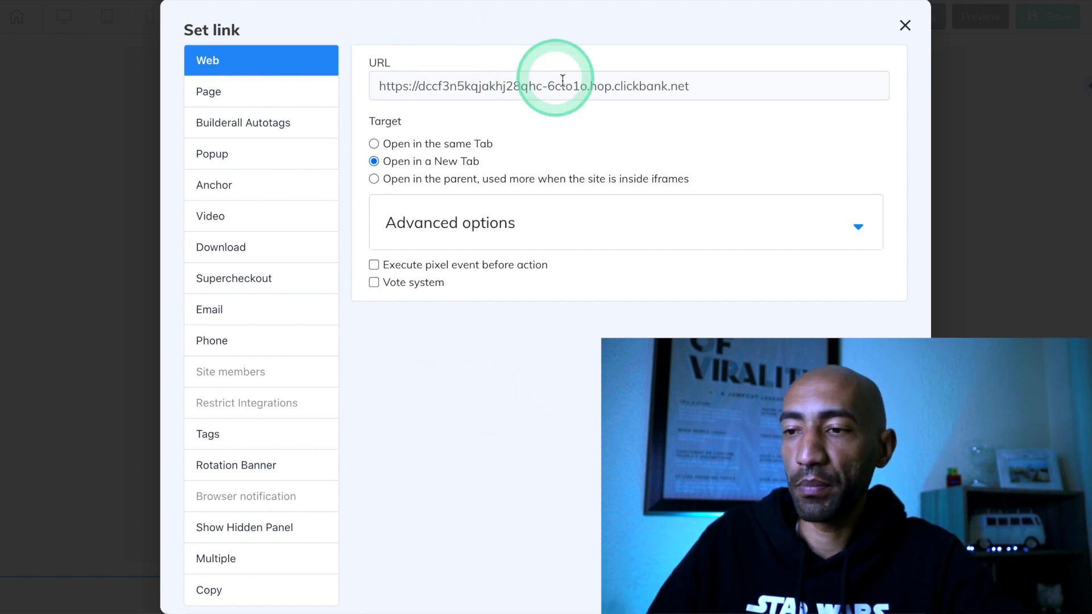
pyautogui.tripleClick(713, 82)
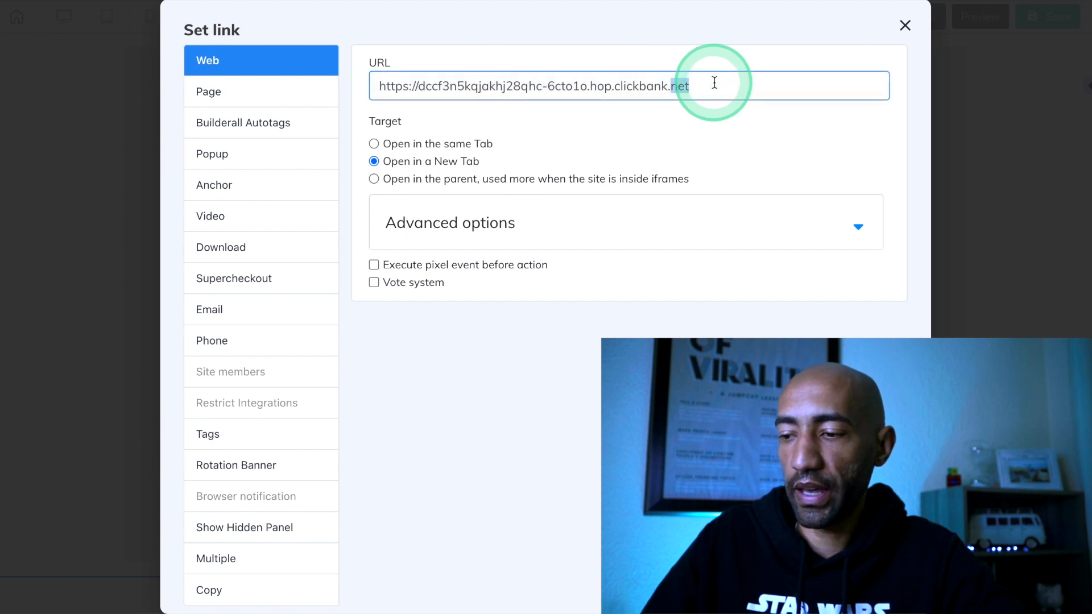
pyautogui.press('BackSpace')
pyautogui.click(235, 157)
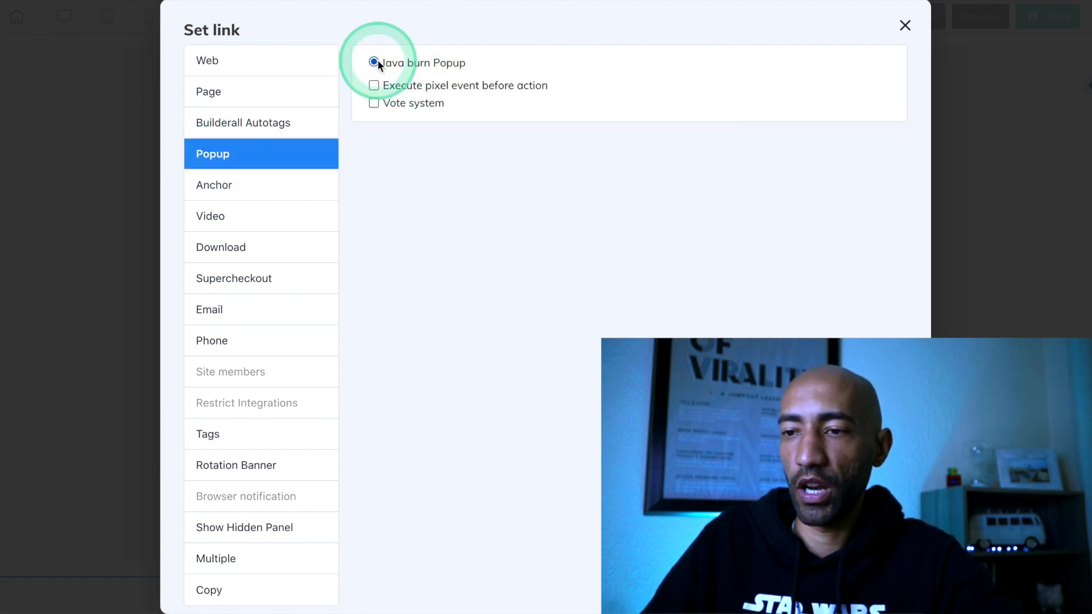
pyautogui.scroll(-2, 674, 285)
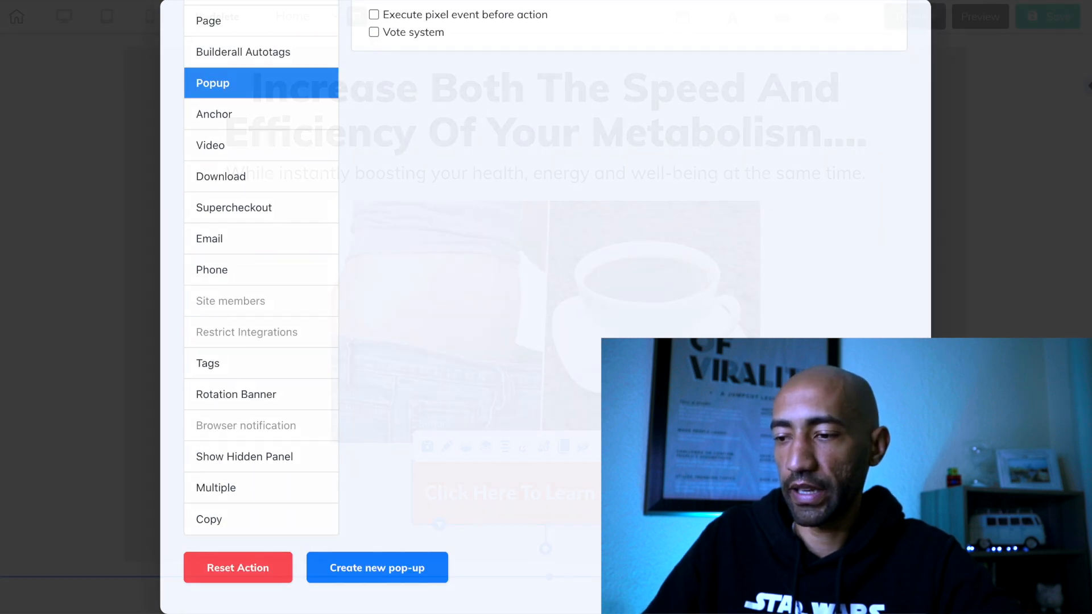
pyautogui.click(1056, 21)
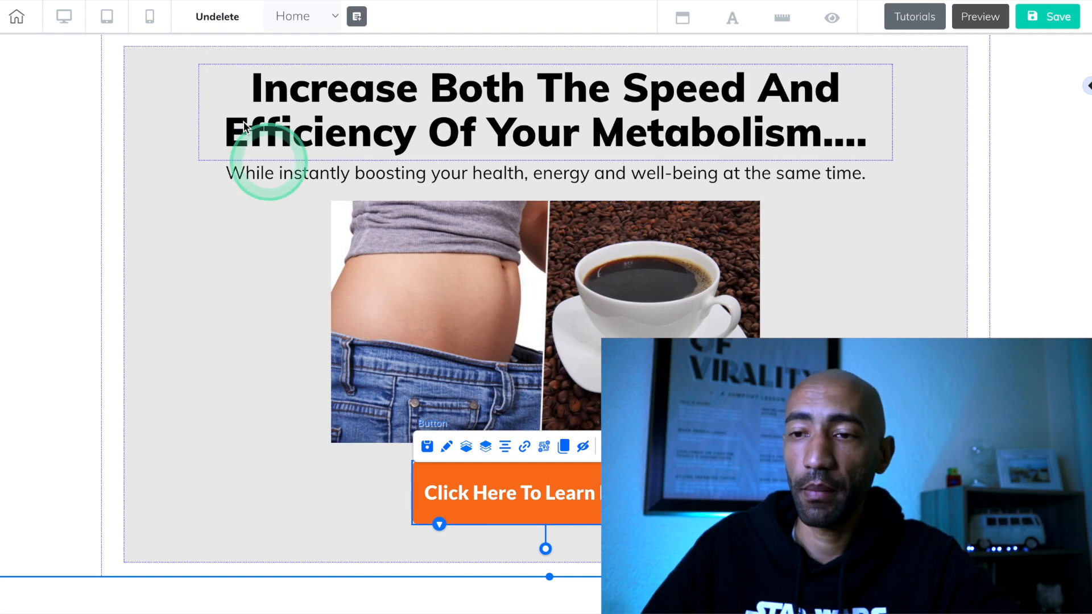
# Reorder the Home page's mobile layout so the headline and subheading come first, followed by the image and the button
pyautogui.click(151, 18)
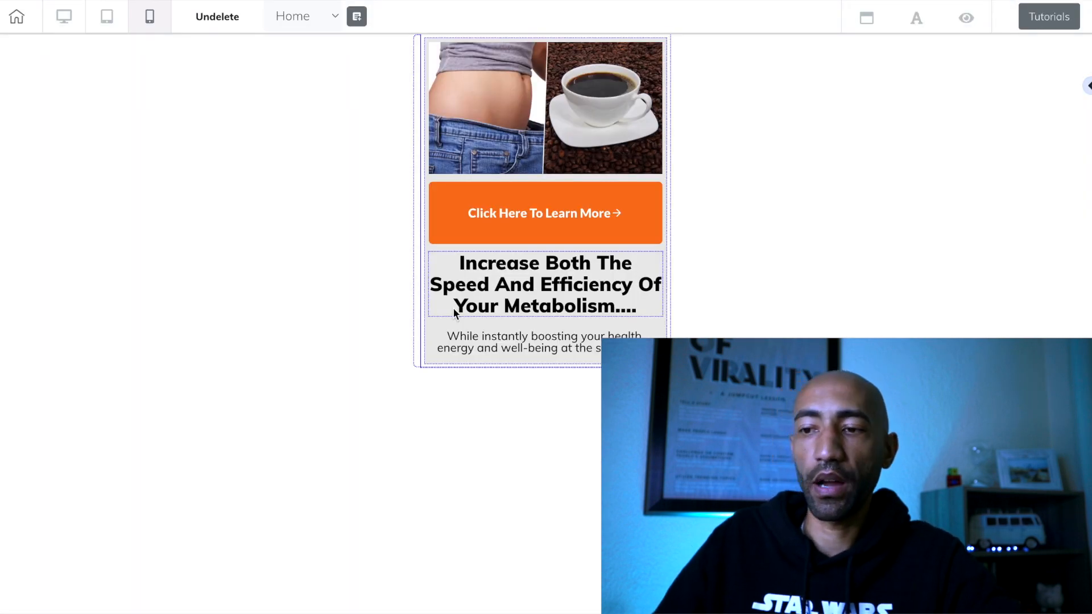
pyautogui.click(490, 263)
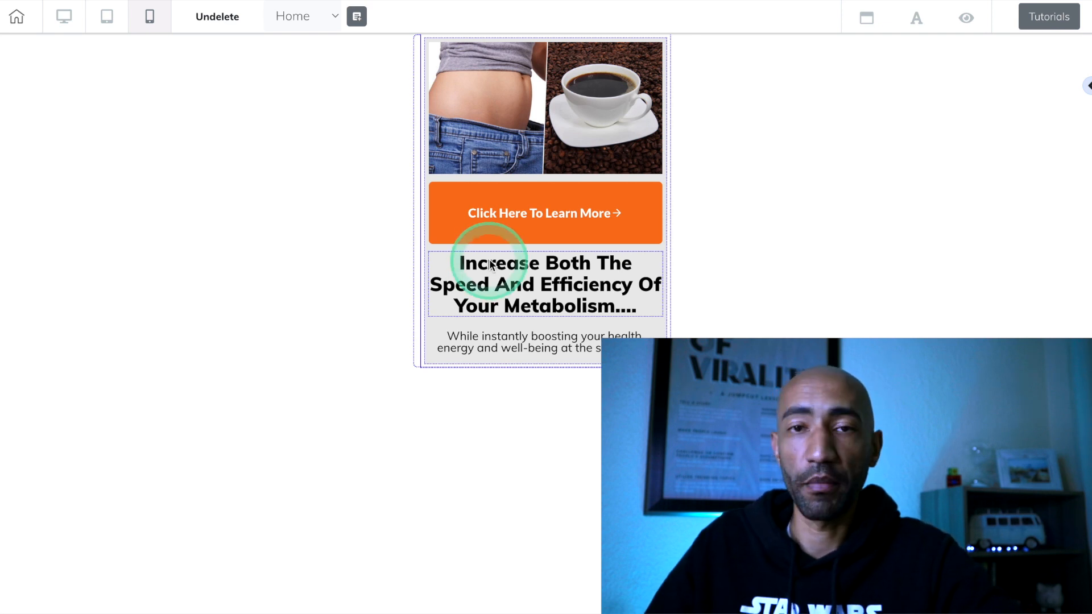
pyautogui.click(548, 140)
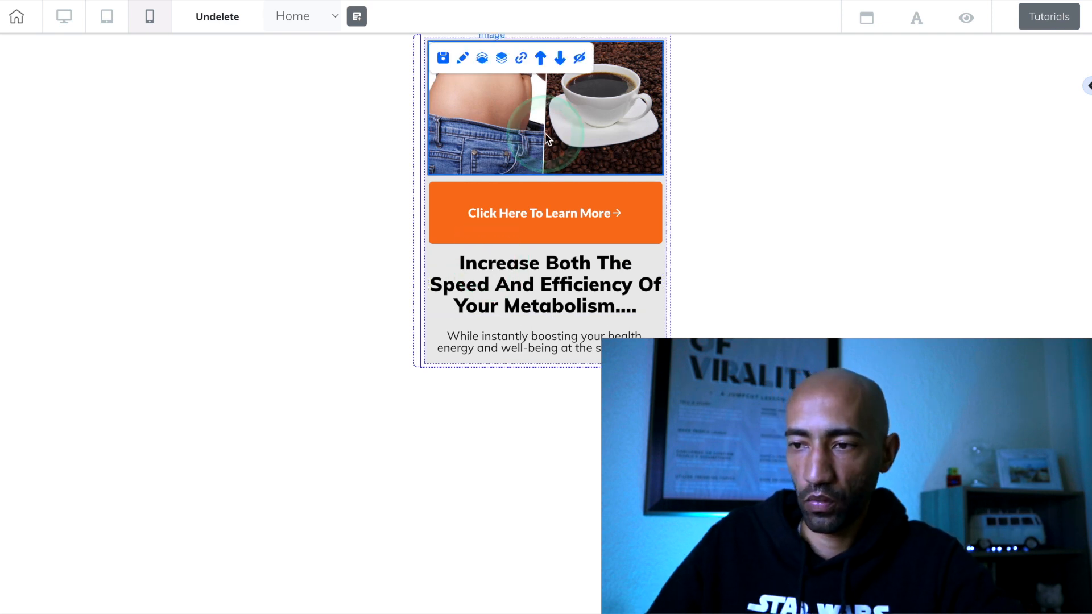
pyautogui.press('Down')
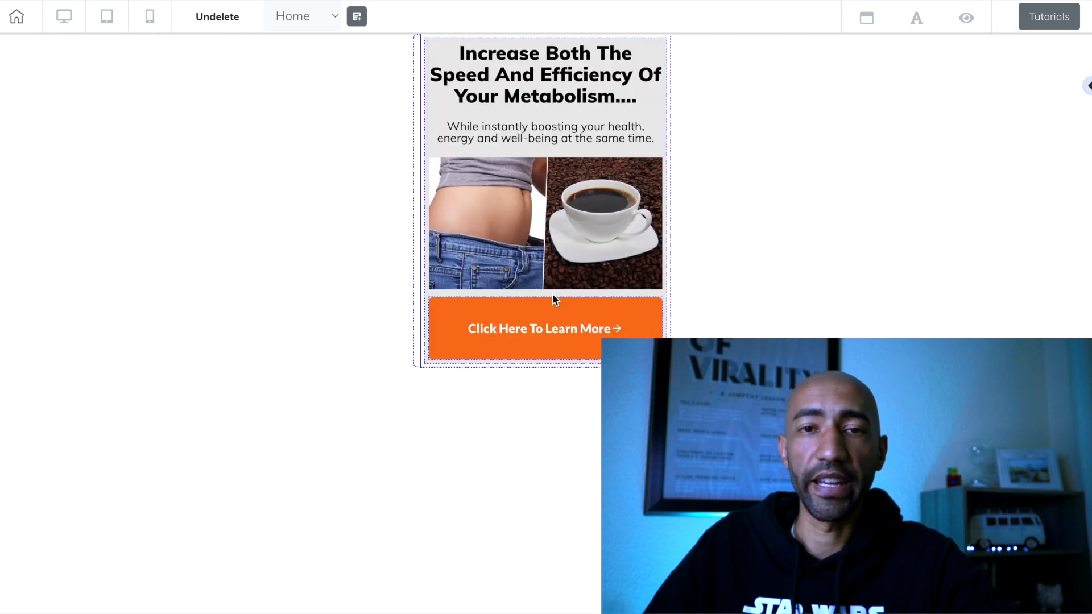
pyautogui.click(586, 232)
# Slightly increase the mobile font size of the subheading text through the site fonts settings
pyautogui.click(548, 73)
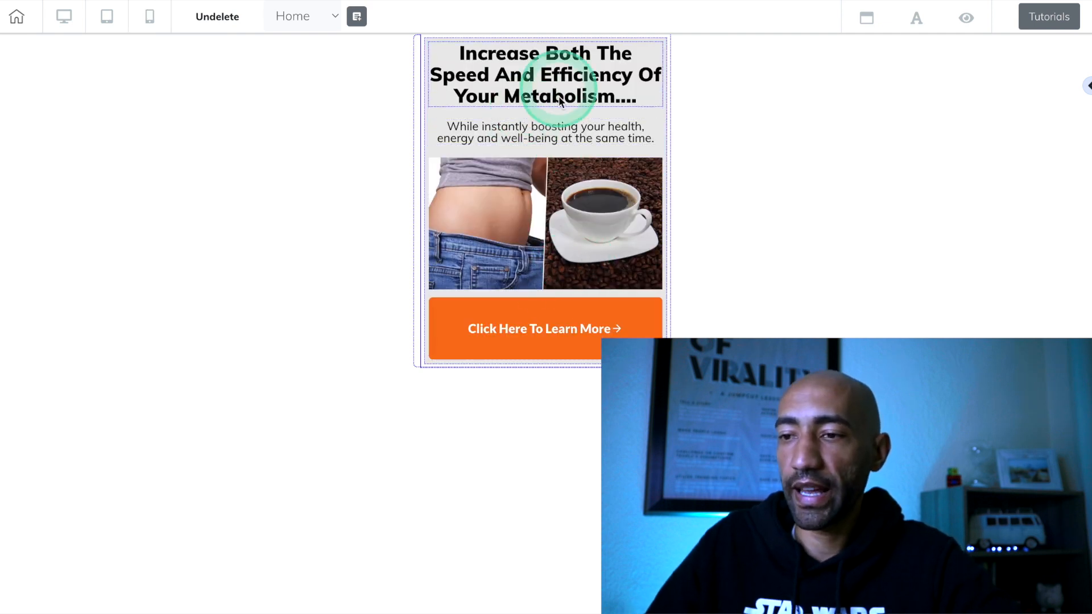
pyautogui.click(674, 104)
pyautogui.click(916, 18)
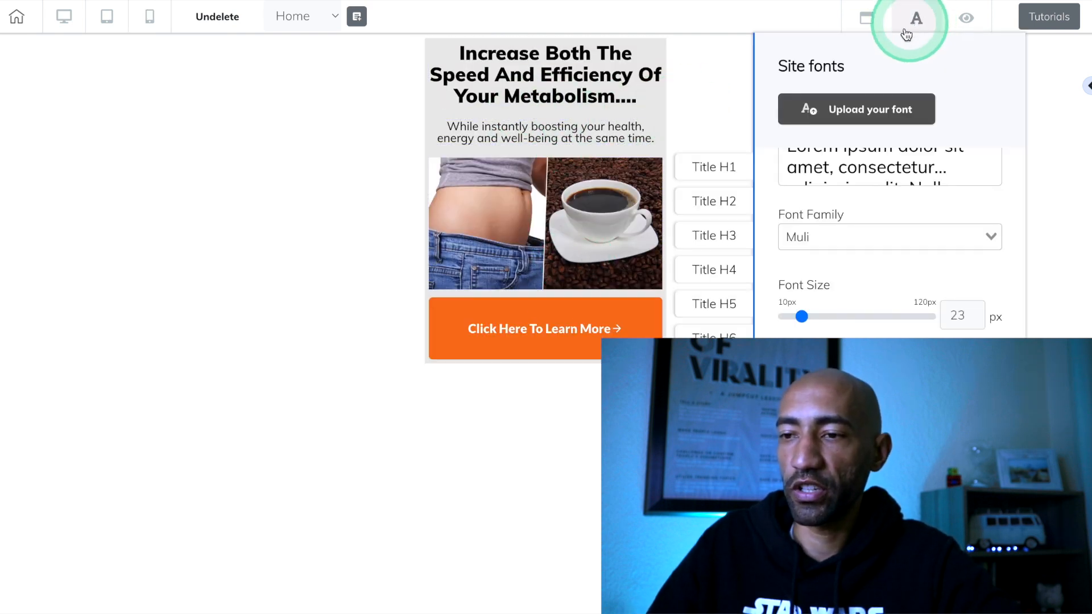
pyautogui.click(881, 286)
pyautogui.scroll(1, 882, 320)
pyautogui.click(911, 372)
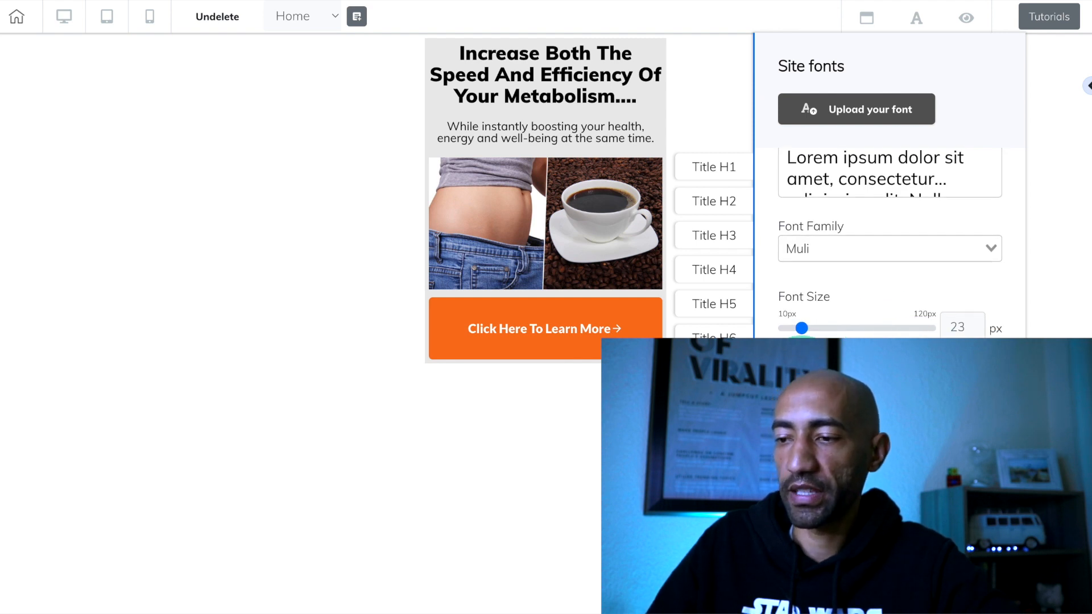
pyautogui.press('Right')
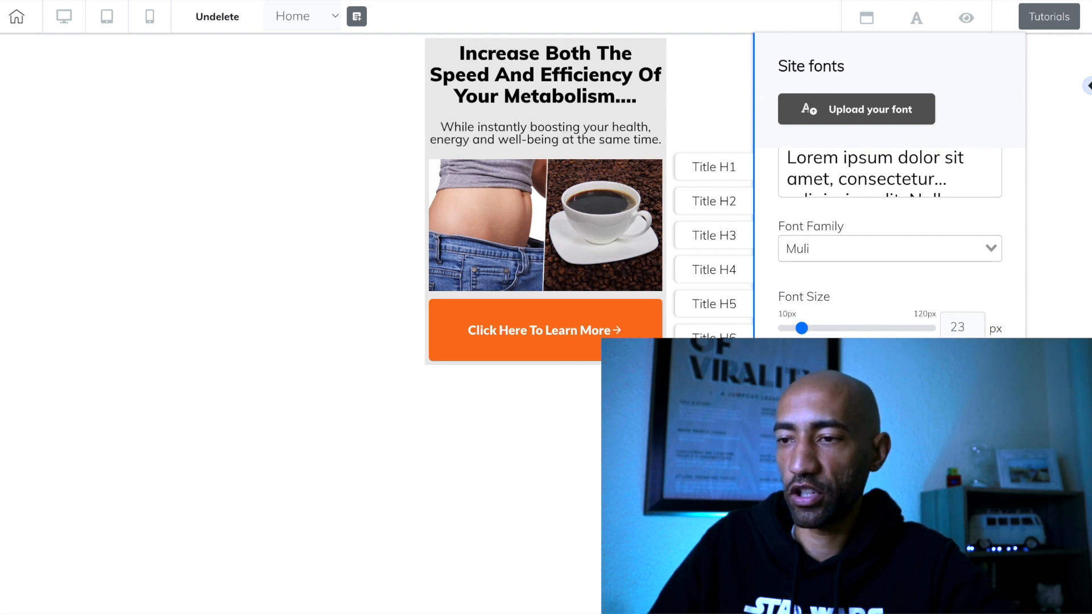
pyautogui.click(688, 393)
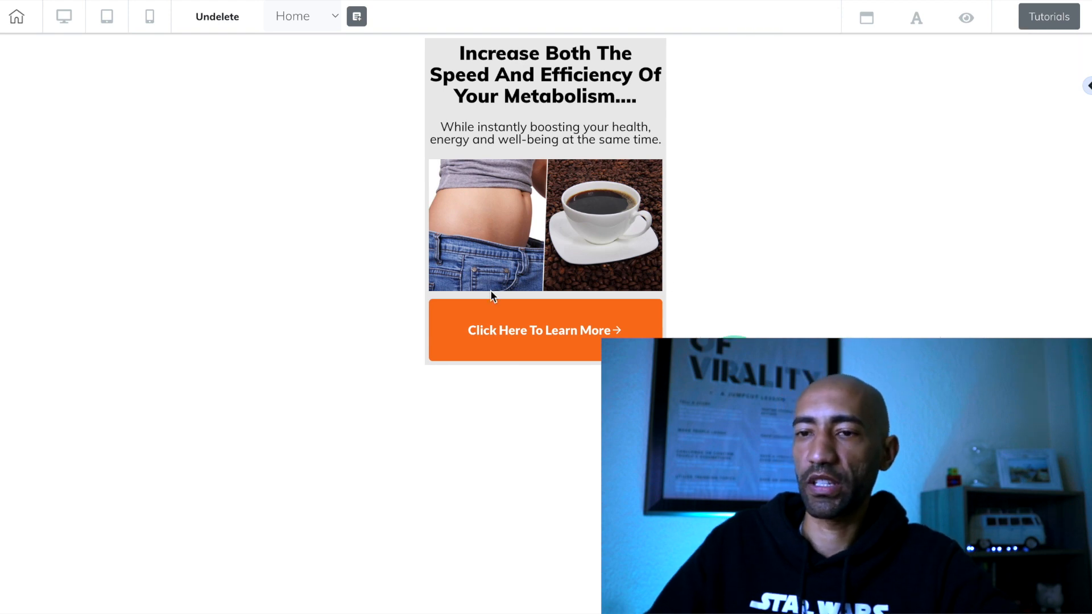
# Save the Home page from the desktop layout and republish the Cheetah website
pyautogui.click(64, 16)
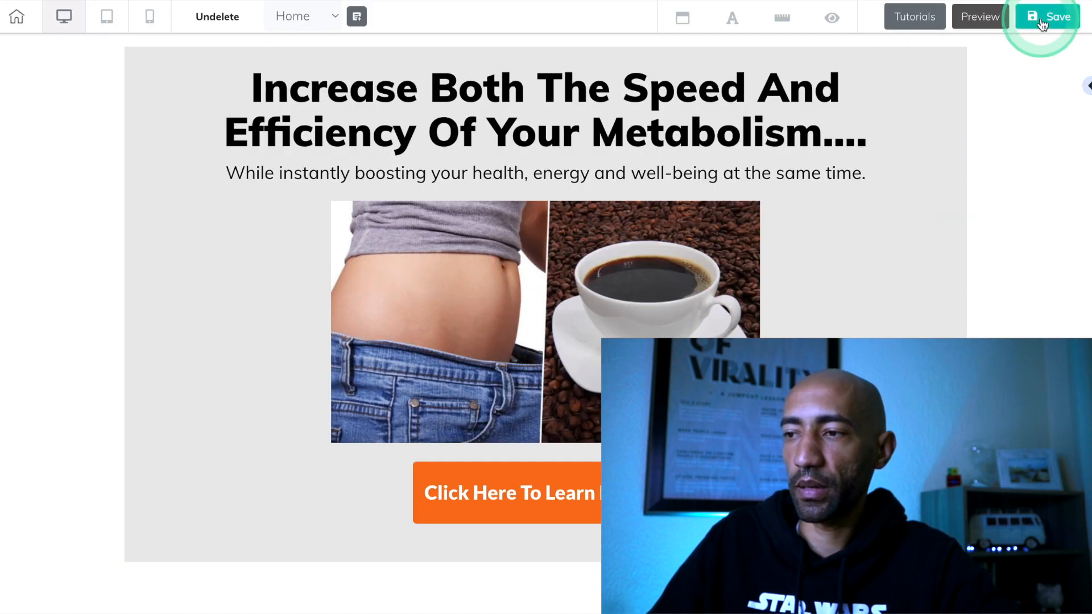
pyautogui.click(1052, 16)
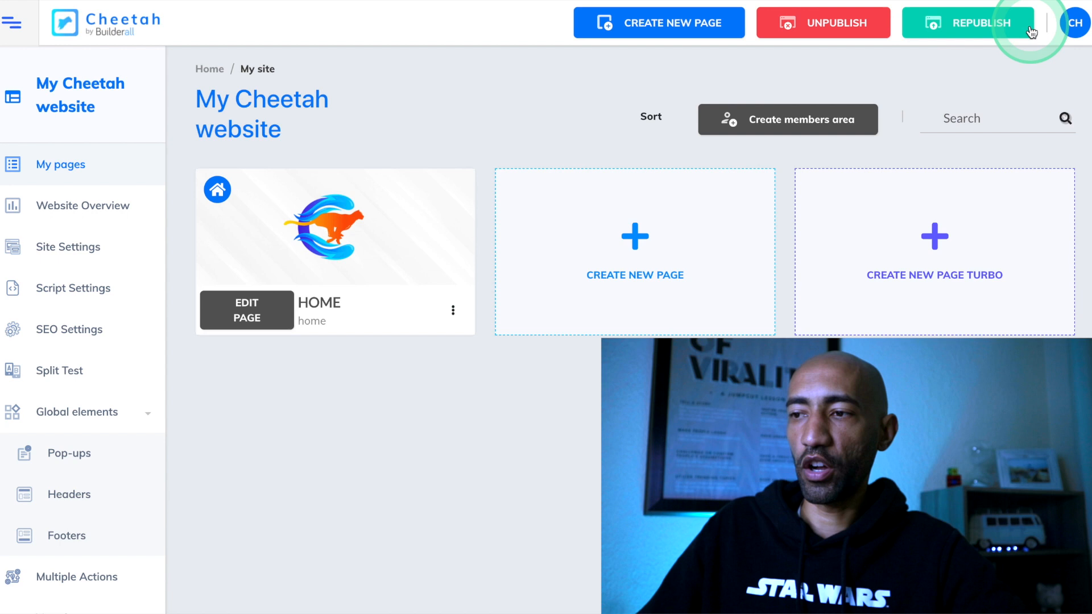
pyautogui.click(981, 27)
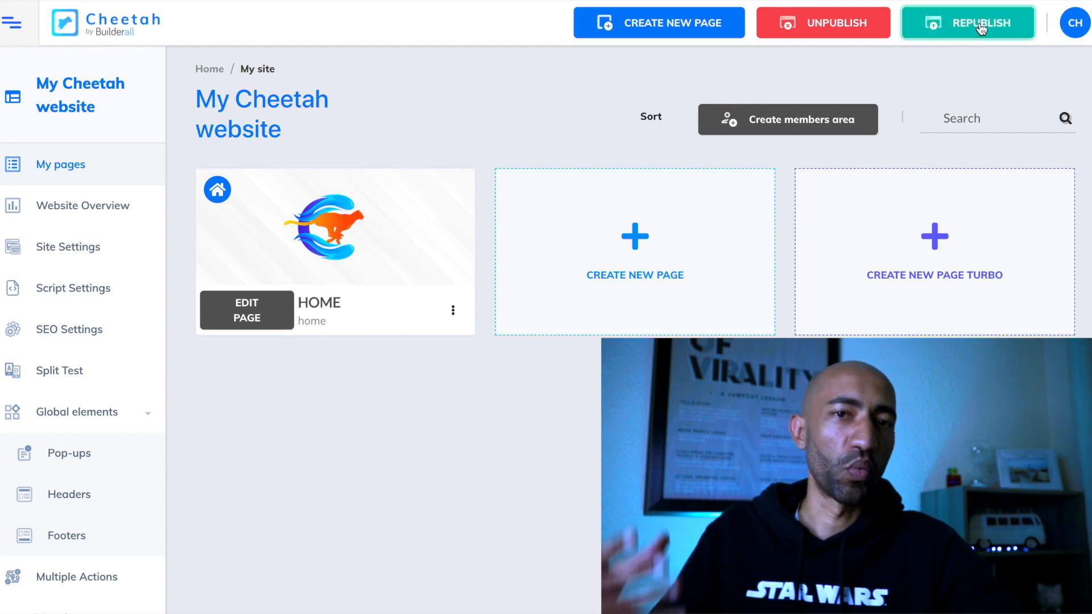
# Open the published Home page and test its pop-up form by submitting a first name and an email address
pyautogui.click(453, 310)
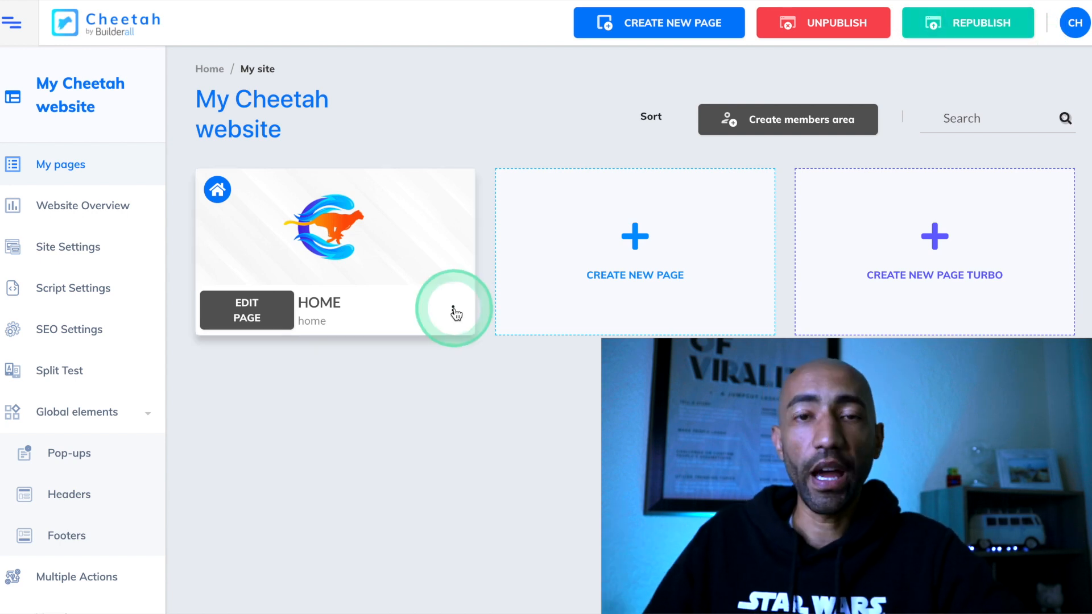
pyautogui.click(386, 389)
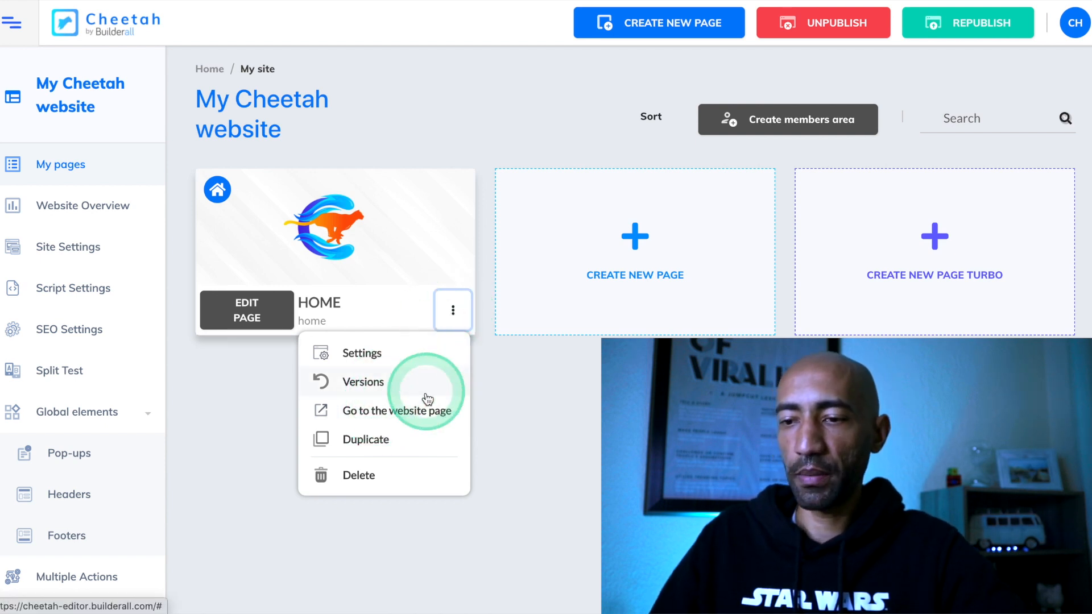
pyautogui.click(415, 421)
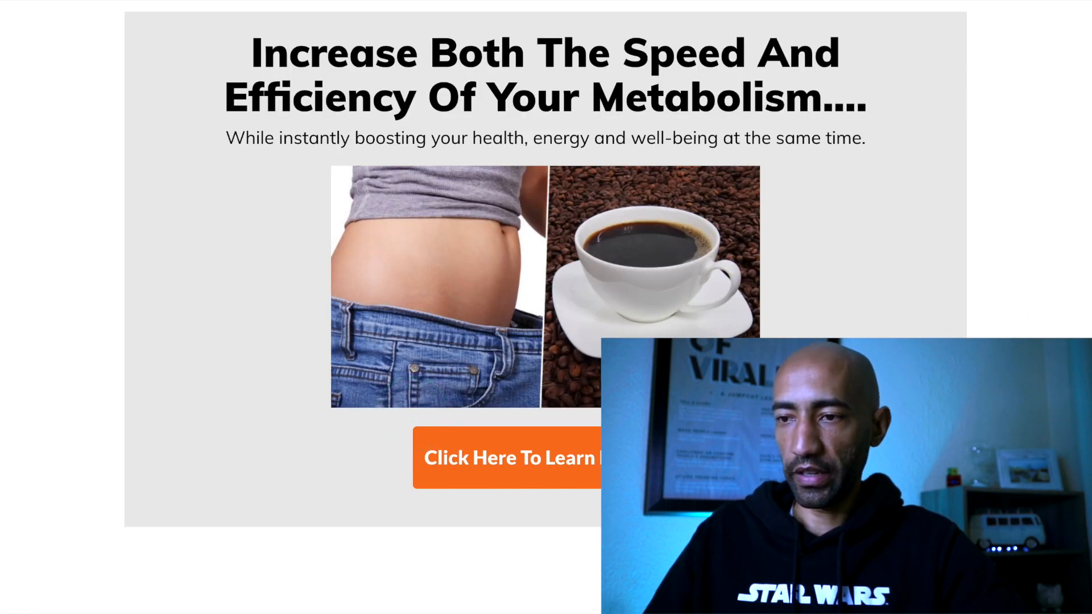
pyautogui.click(463, 432)
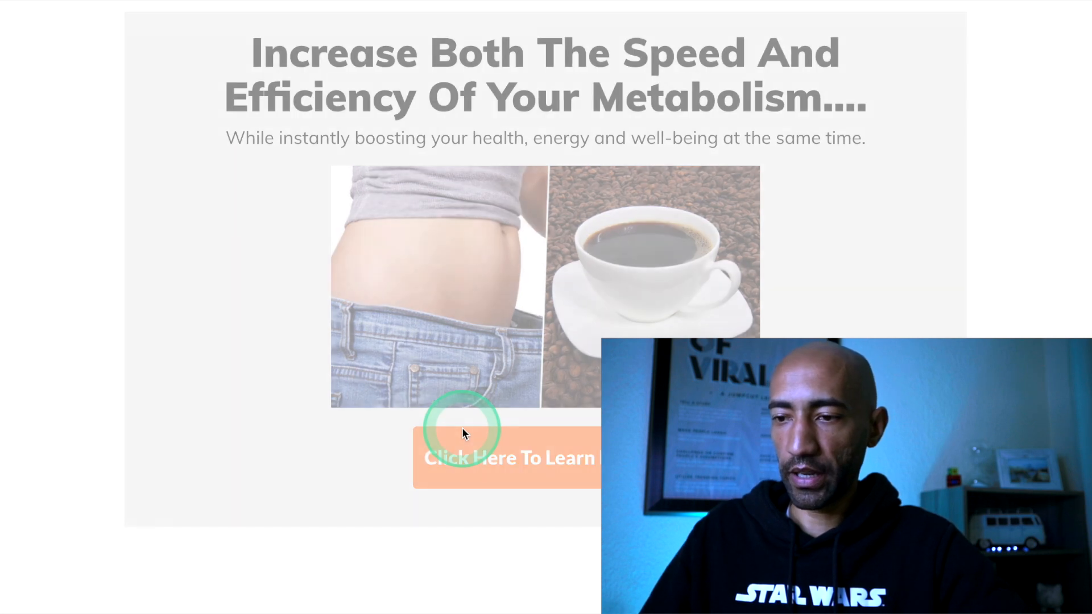
pyautogui.click(543, 401)
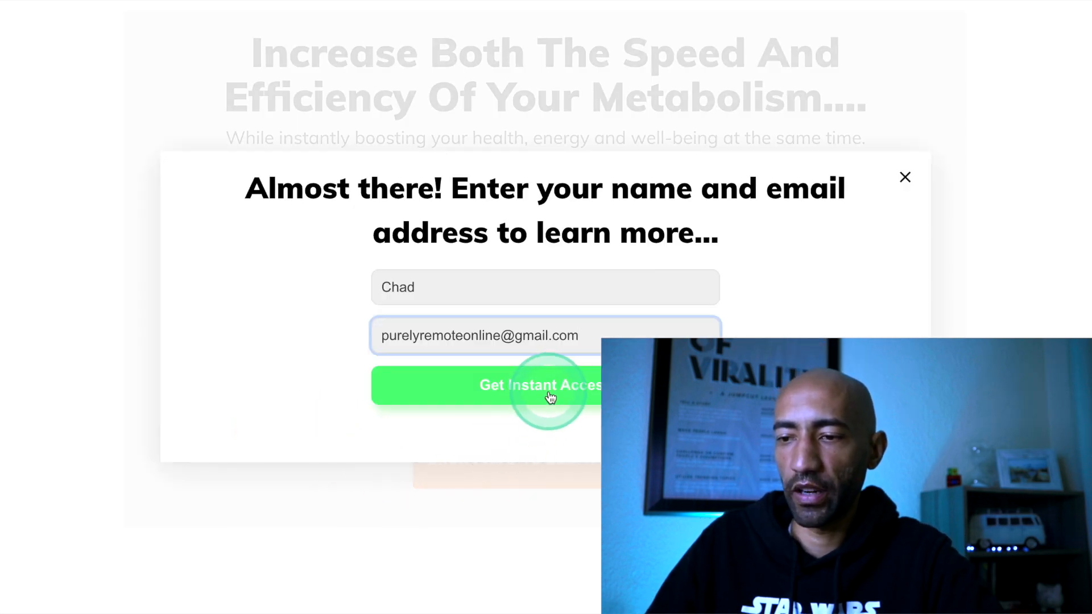